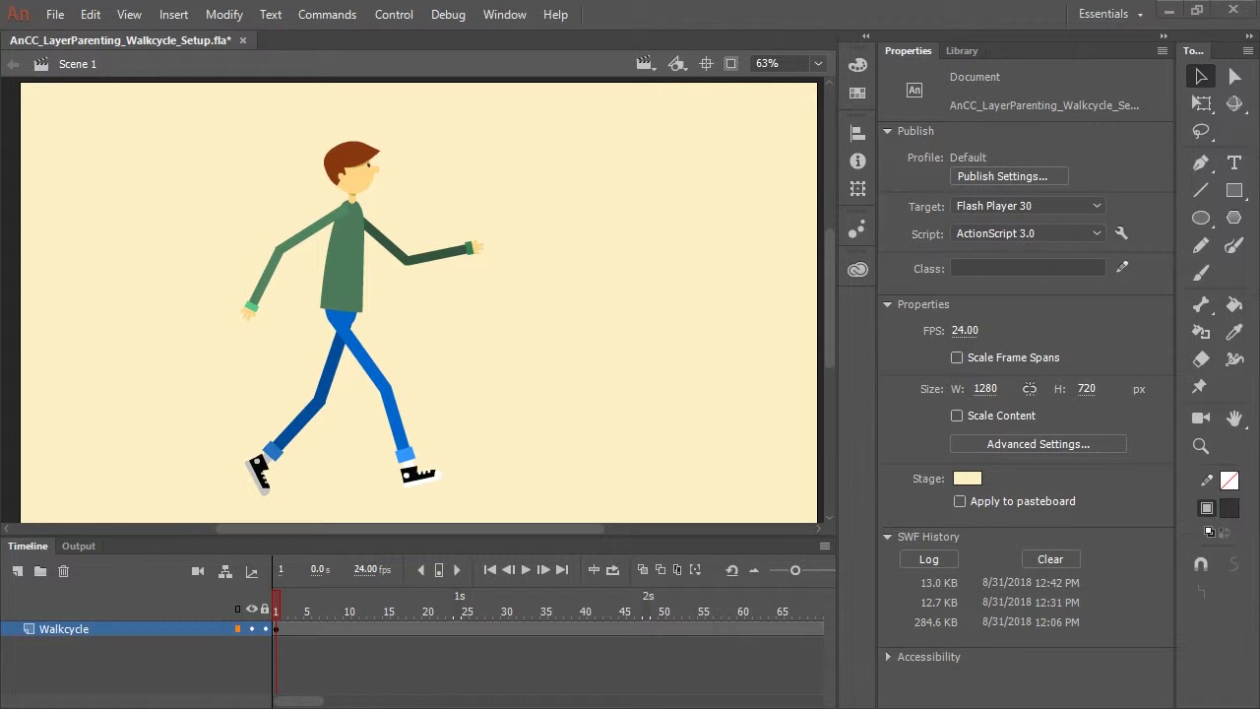
# Step: Enter the Walkcycle_Nested symbol, enlarge the timeline and select the Sneaker layer
pyautogui.click(437, 304)
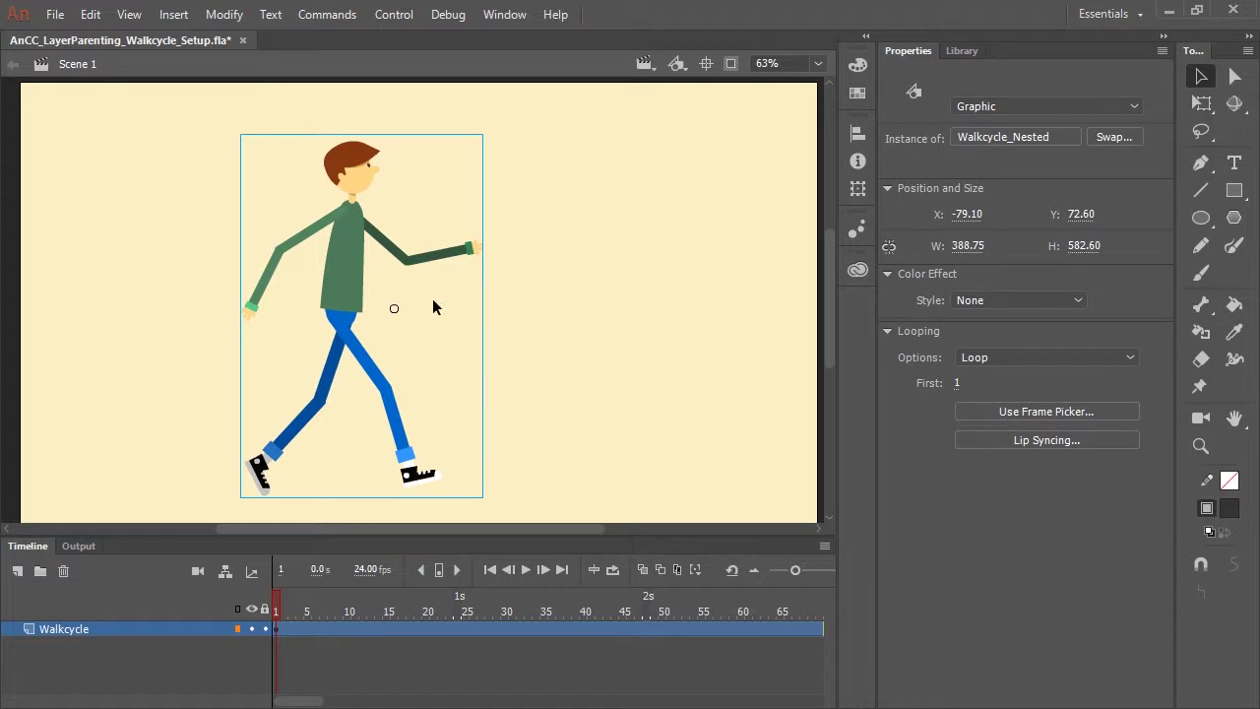
pyautogui.doubleClick(347, 278)
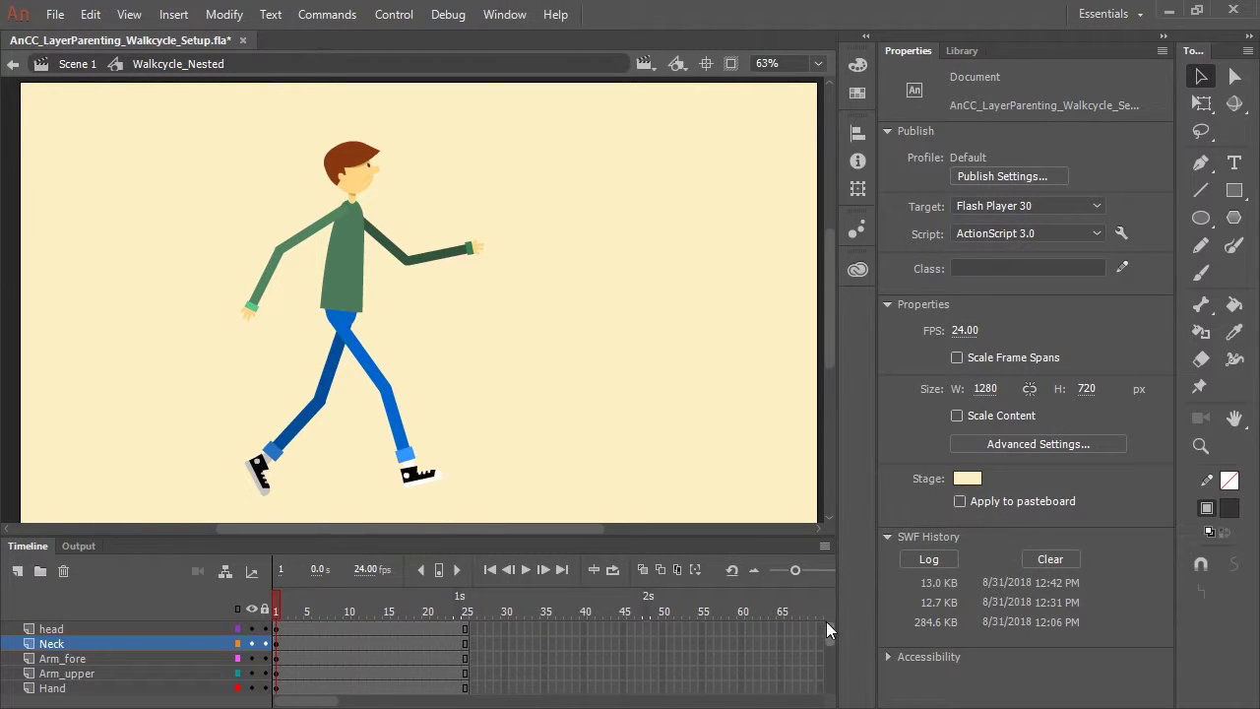
pyautogui.moveTo(723, 538); pyautogui.dragTo(748, 348)
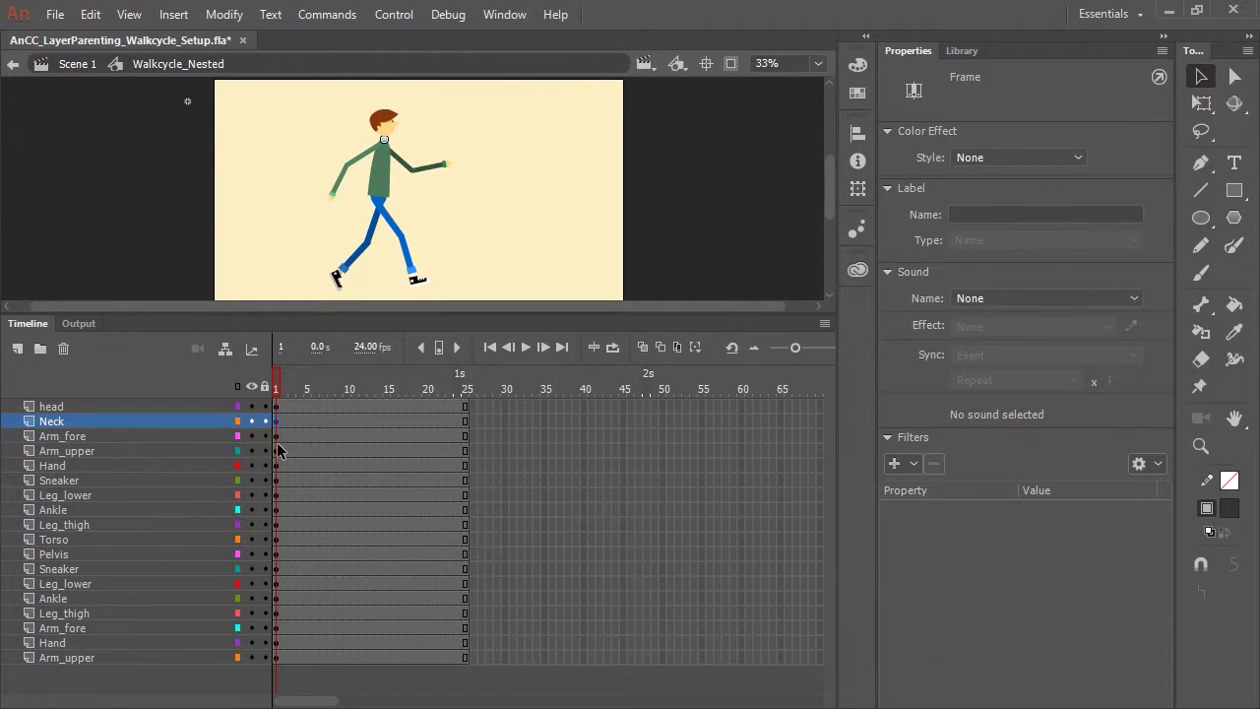
pyautogui.click(278, 450)
pyautogui.click(281, 479)
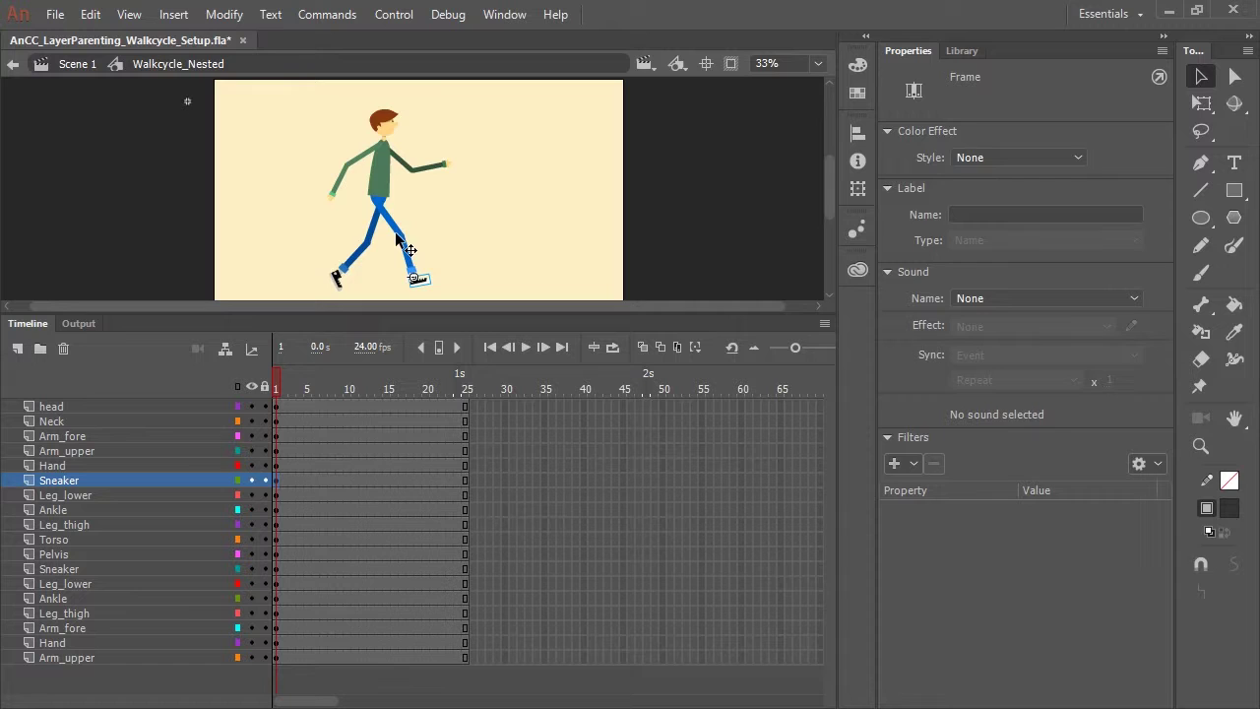
# Step: Zoom in on the character's leg and select the front thigh on stage
pyautogui.click(414, 277)
pyautogui.press('z')
pyautogui.click(456, 252)
pyautogui.moveTo(484, 313); pyautogui.dragTo(498, 484)
pyautogui.moveTo(513, 245); pyautogui.dragTo(523, 338)
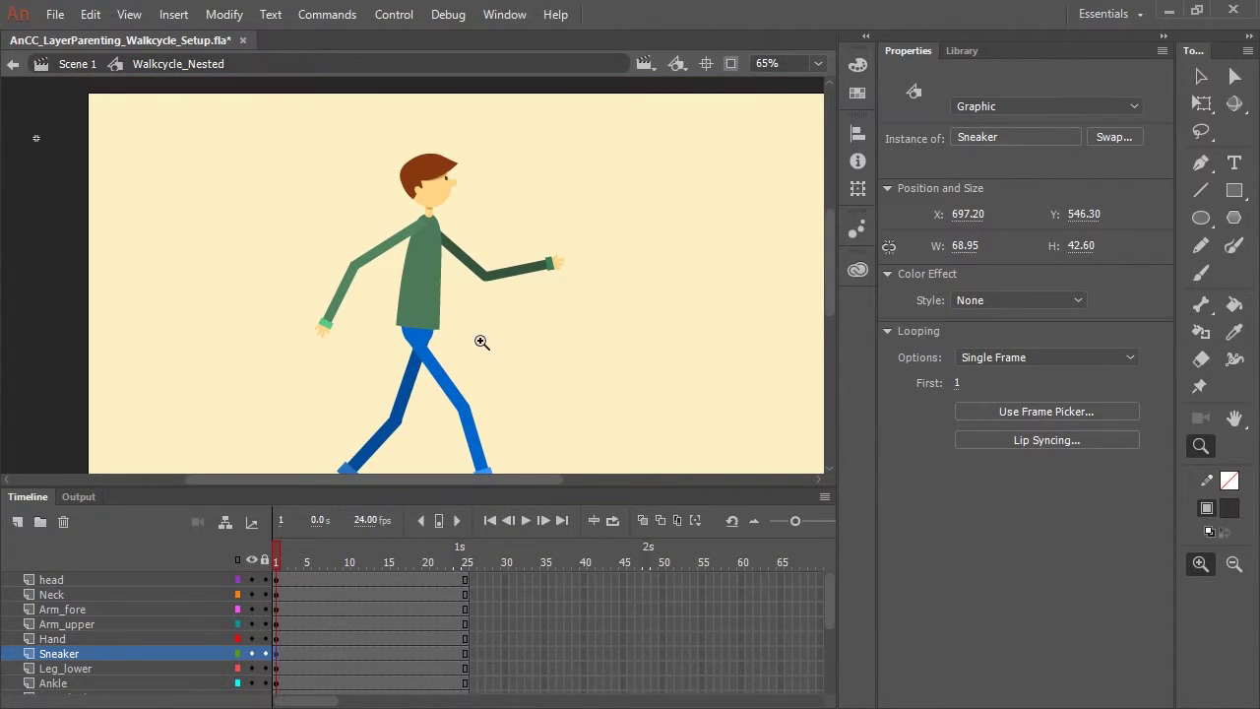
pyautogui.press('v')
pyautogui.click(443, 379)
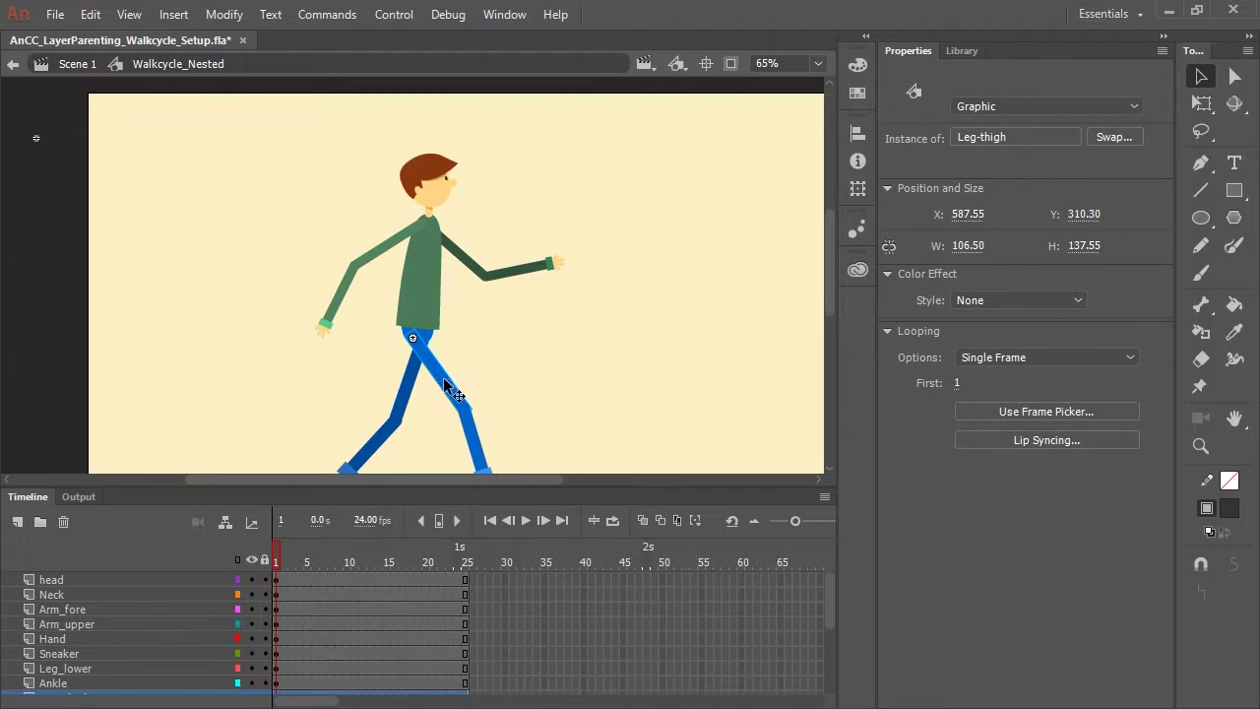
# Step: With Free Transform, rotate the front thigh about a hip pivot to a steeper angle
pyautogui.hotkey('ctrl', '=')
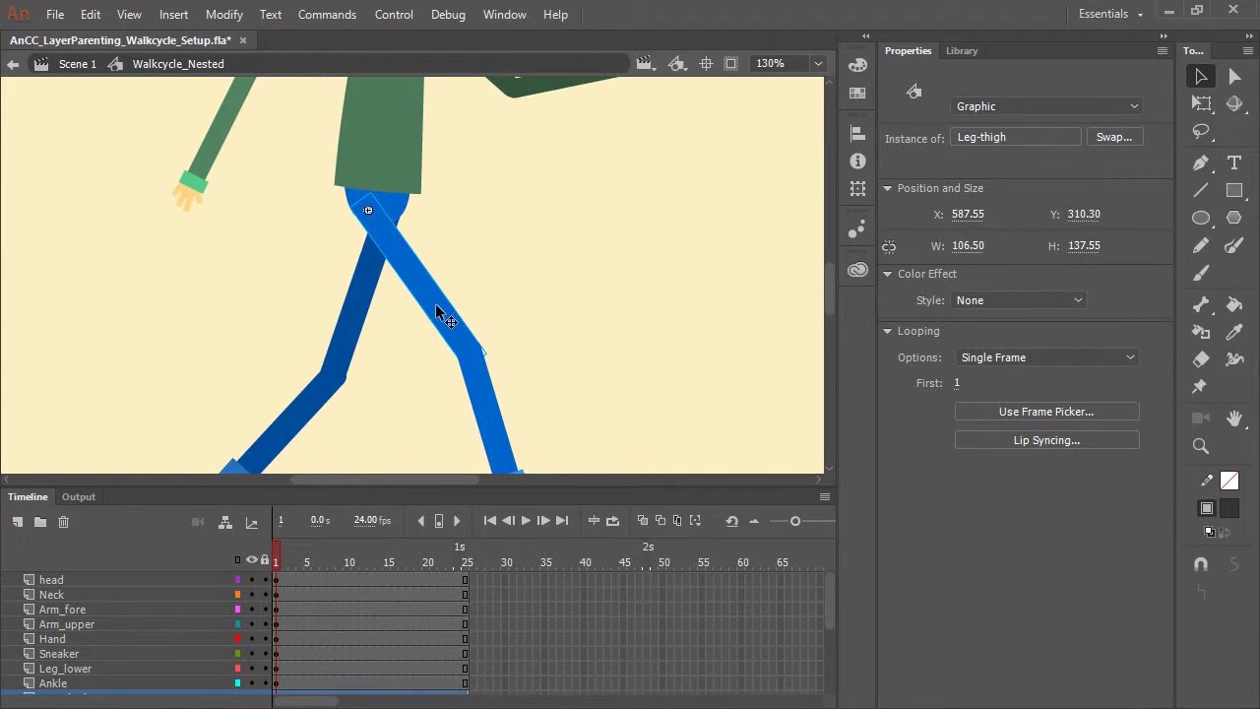
pyautogui.press('q')
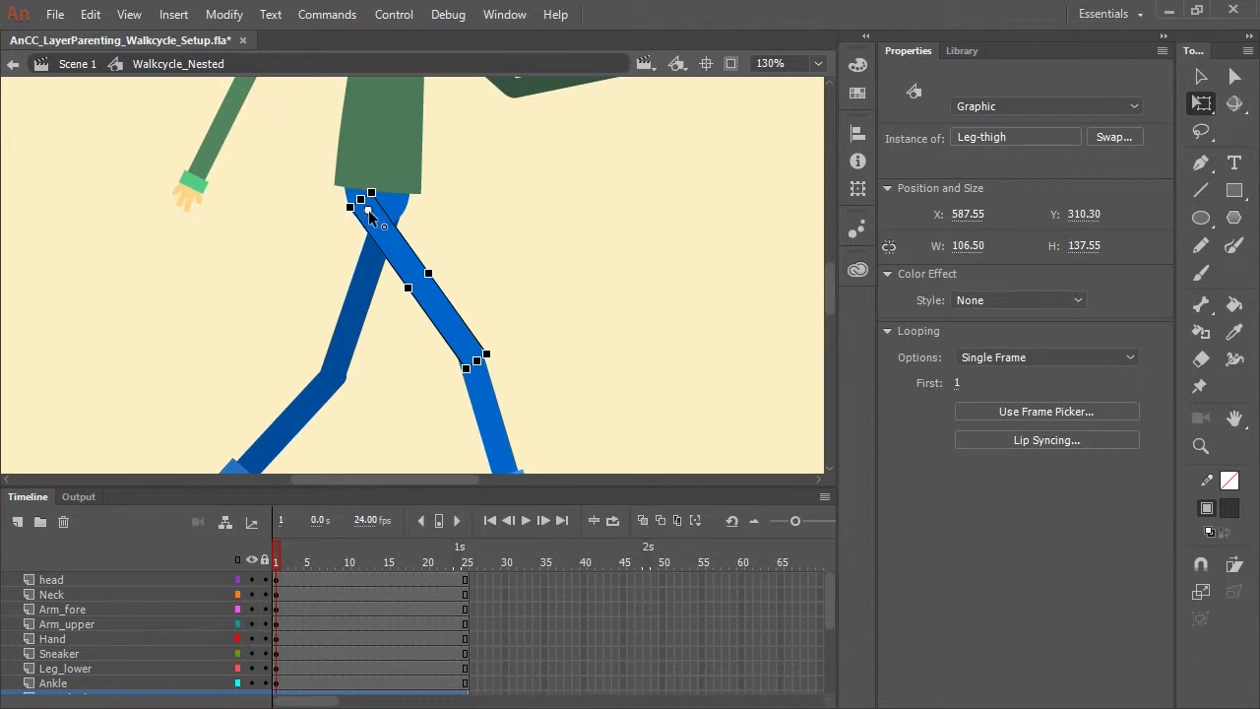
pyautogui.moveTo(369, 210); pyautogui.dragTo(418, 283)
pyautogui.moveTo(419, 283); pyautogui.dragTo(367, 210)
pyautogui.moveTo(494, 362)
pyautogui.mouseDown()
pyautogui.moveTo(455, 399)
pyautogui.moveTo(483, 356)
pyautogui.mouseUp()
# Step: Pick out the lower leg, front sneaker, back upper arm and back forearm on stage
pyautogui.scroll(-3, 550, 367)
pyautogui.click(476, 269)
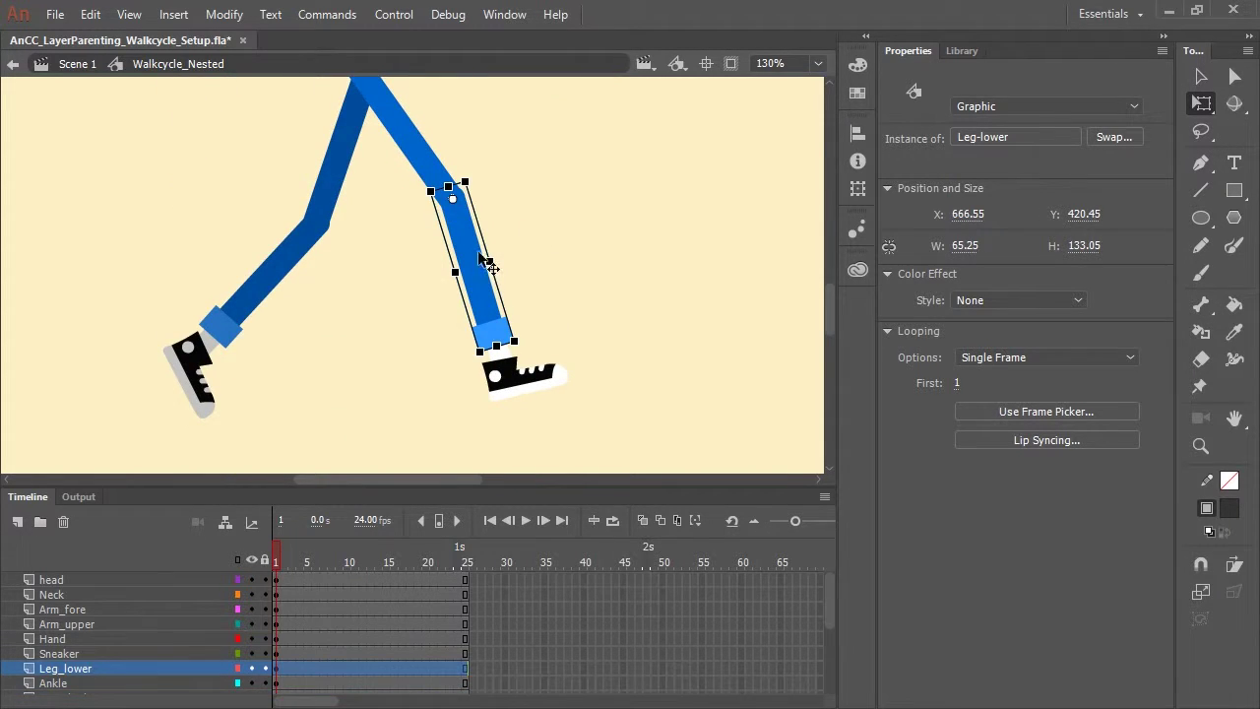
pyautogui.click(523, 390)
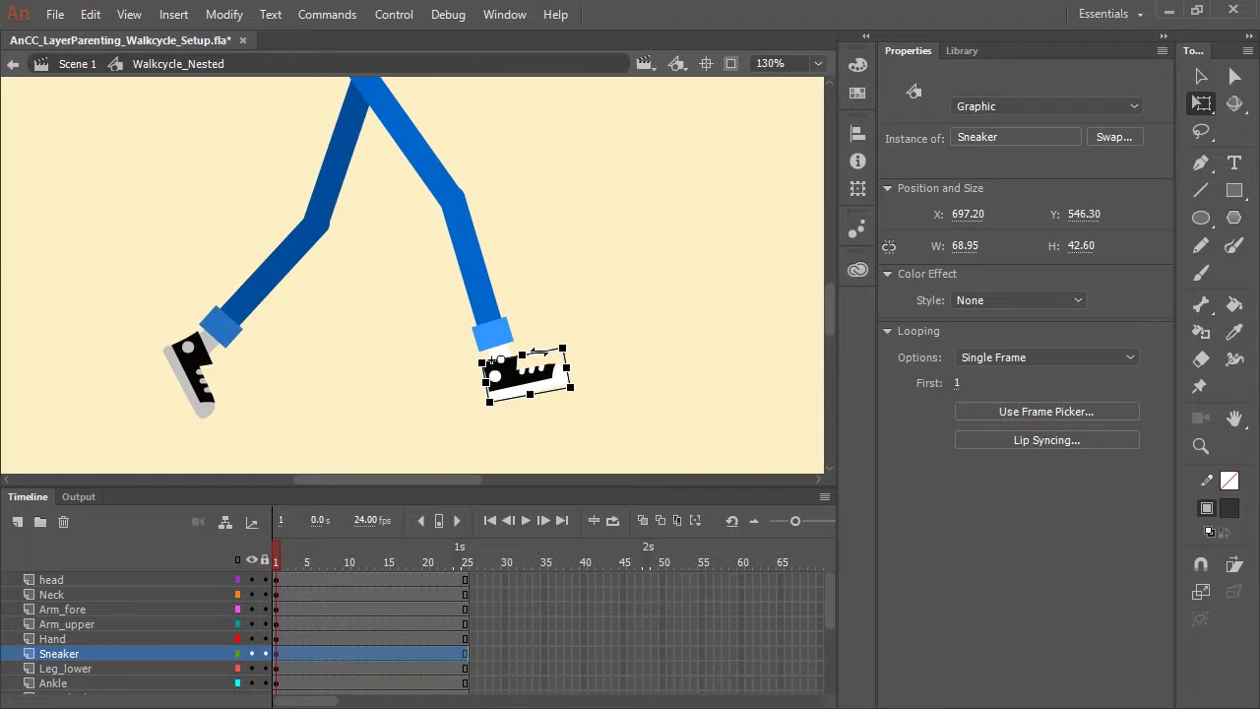
pyautogui.moveTo(523, 230); pyautogui.dragTo(556, 484)
pyautogui.click(357, 206)
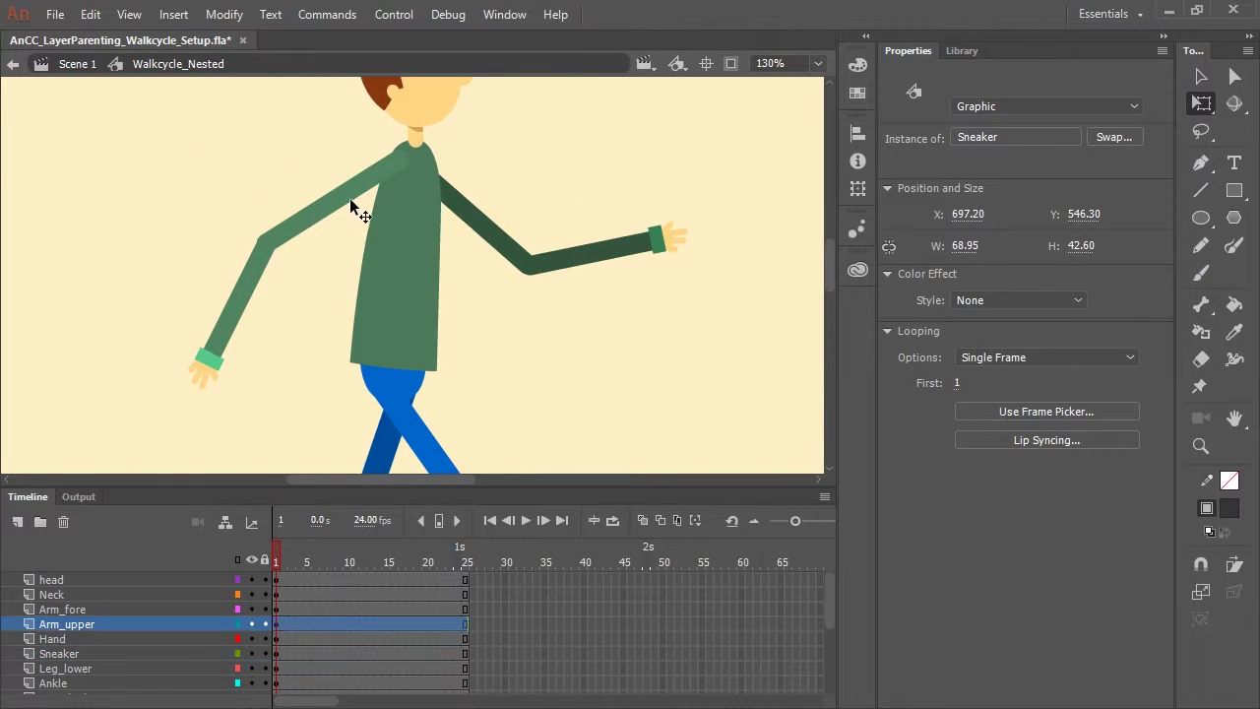
pyautogui.click(252, 318)
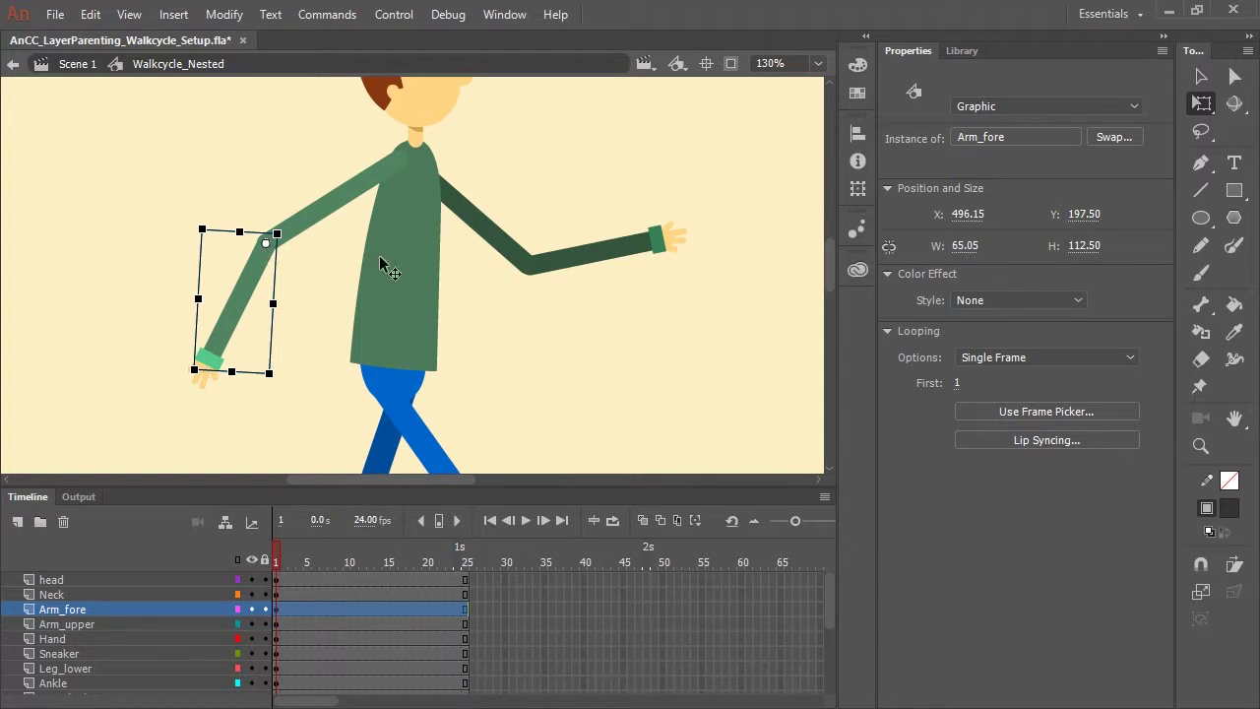
# Step: Select the head and tilt it slightly on the neck
pyautogui.moveTo(525, 163); pyautogui.dragTo(513, 339)
pyautogui.click(433, 261)
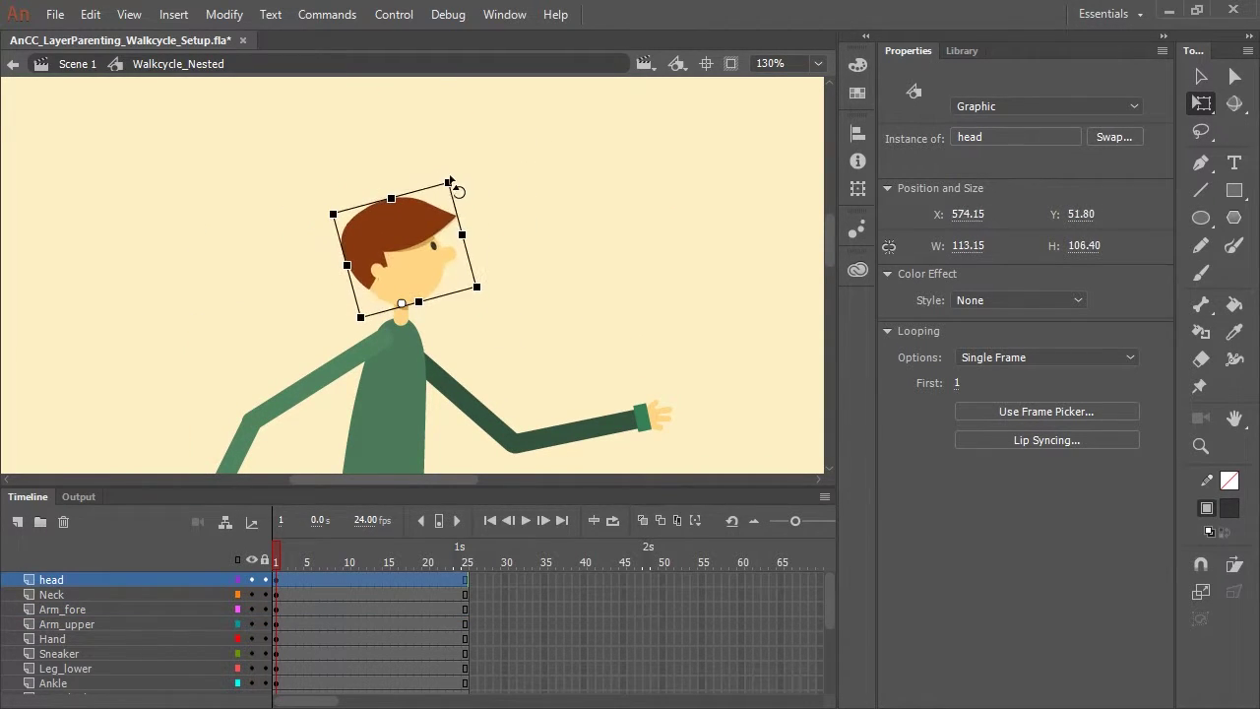
pyautogui.moveTo(457, 178); pyautogui.dragTo(459, 189)
pyautogui.click(559, 370)
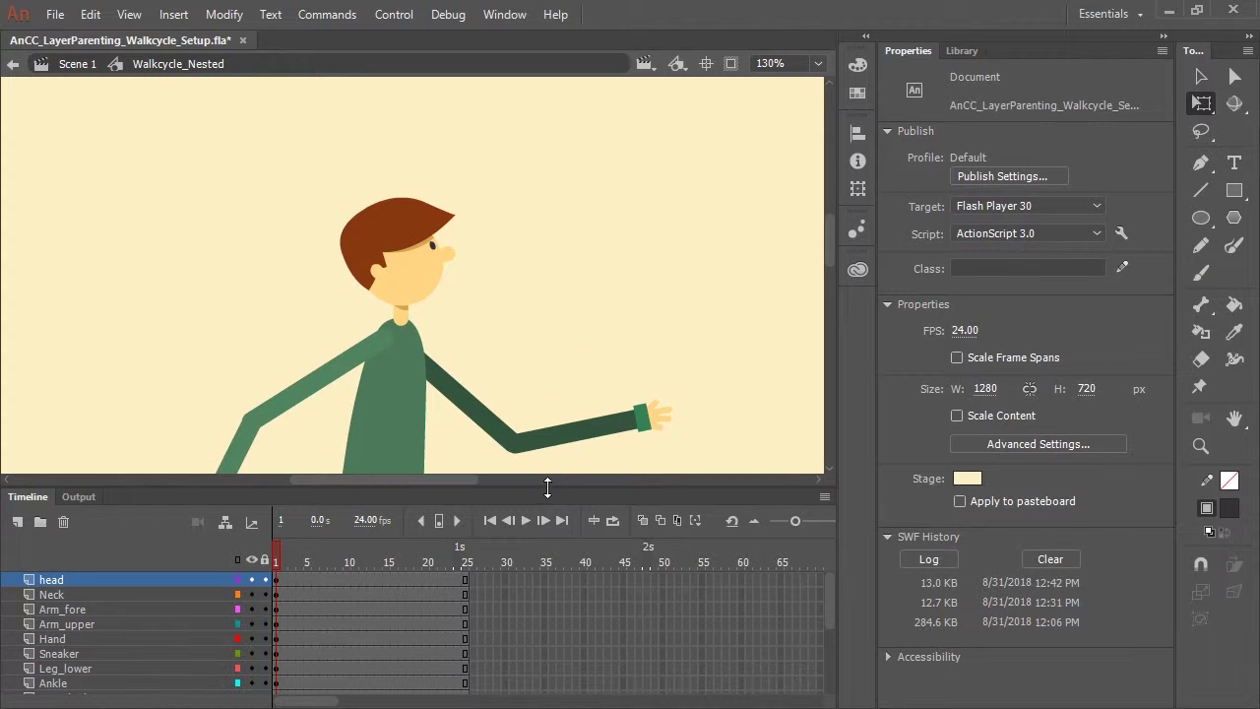
# Step: Enlarge the timeline to list all layers and turn on the Layer Parenting view
pyautogui.moveTo(549, 408); pyautogui.dragTo(509, 213)
pyautogui.moveTo(551, 484); pyautogui.dragTo(578, 328)
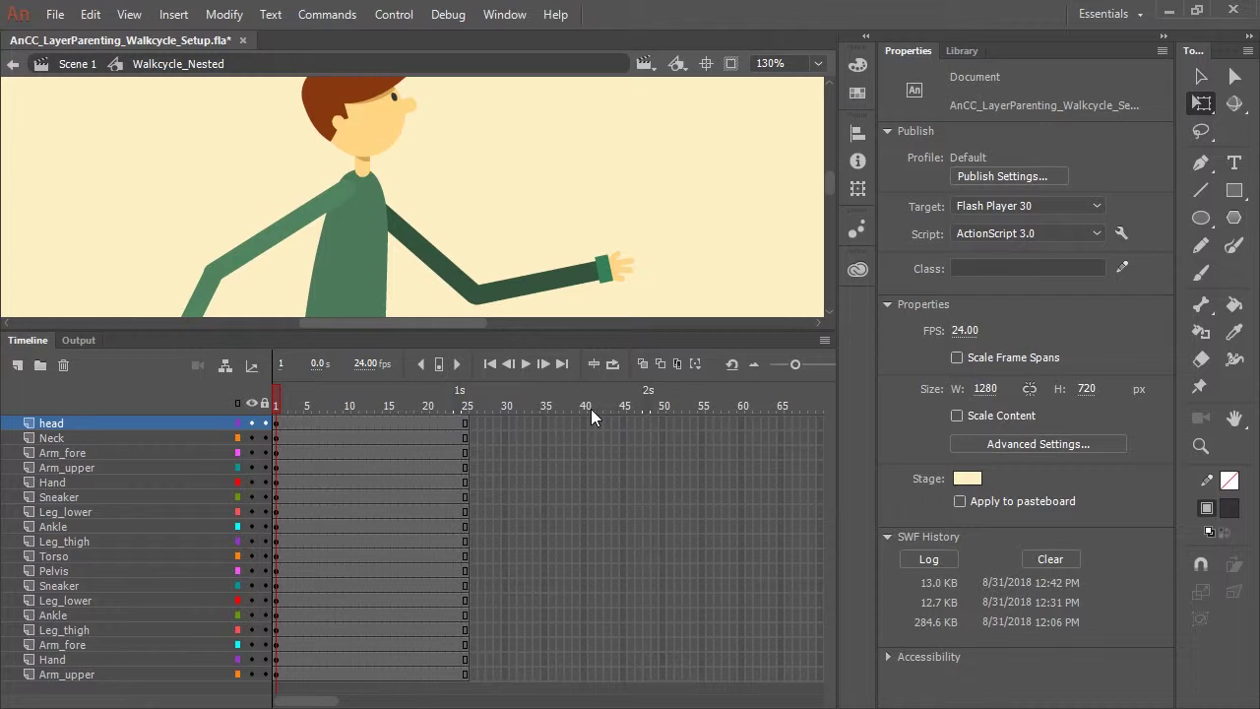
pyautogui.click(225, 368)
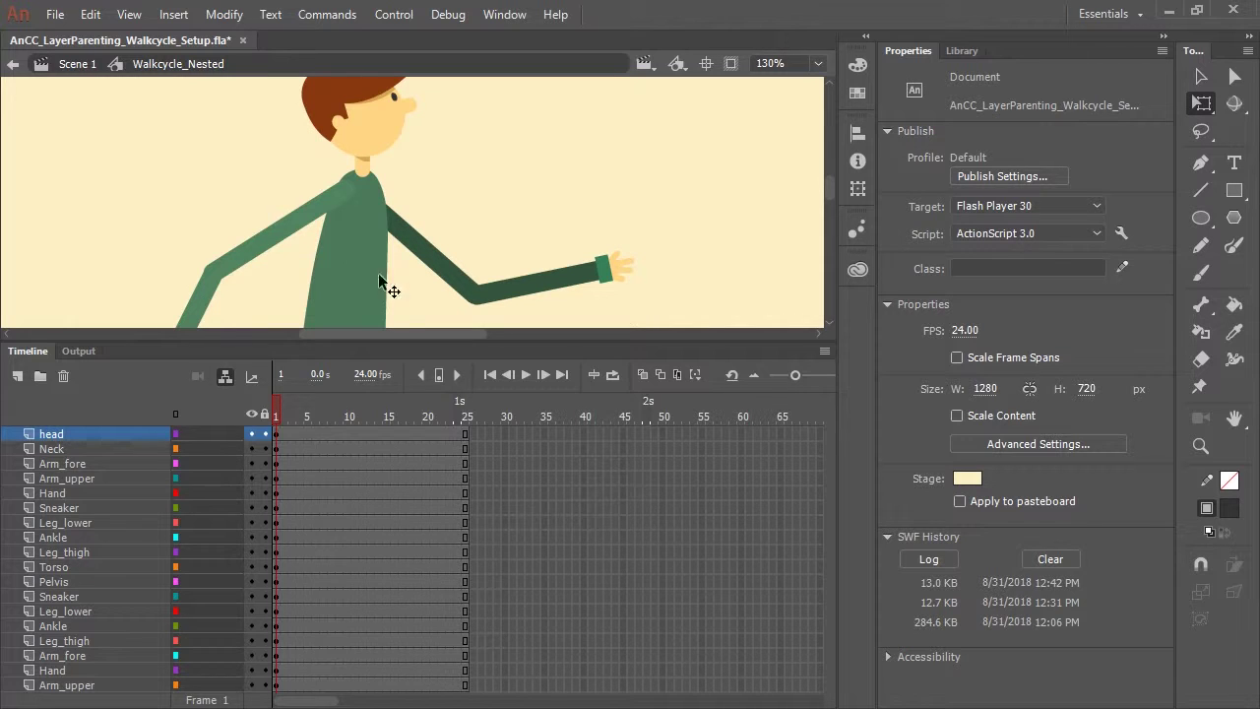
# Step: Link the Pelvis layer under Torso as its parent
pyautogui.click(349, 270)
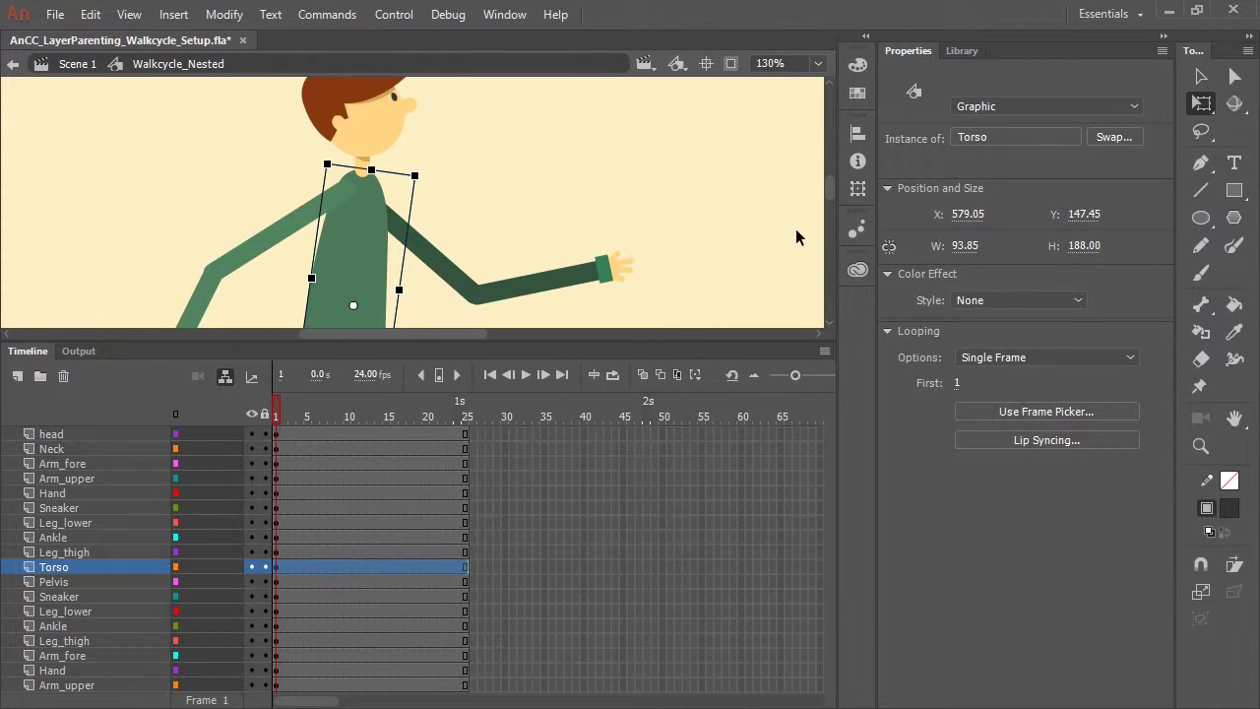
pyautogui.moveTo(830, 189); pyautogui.dragTo(826, 193)
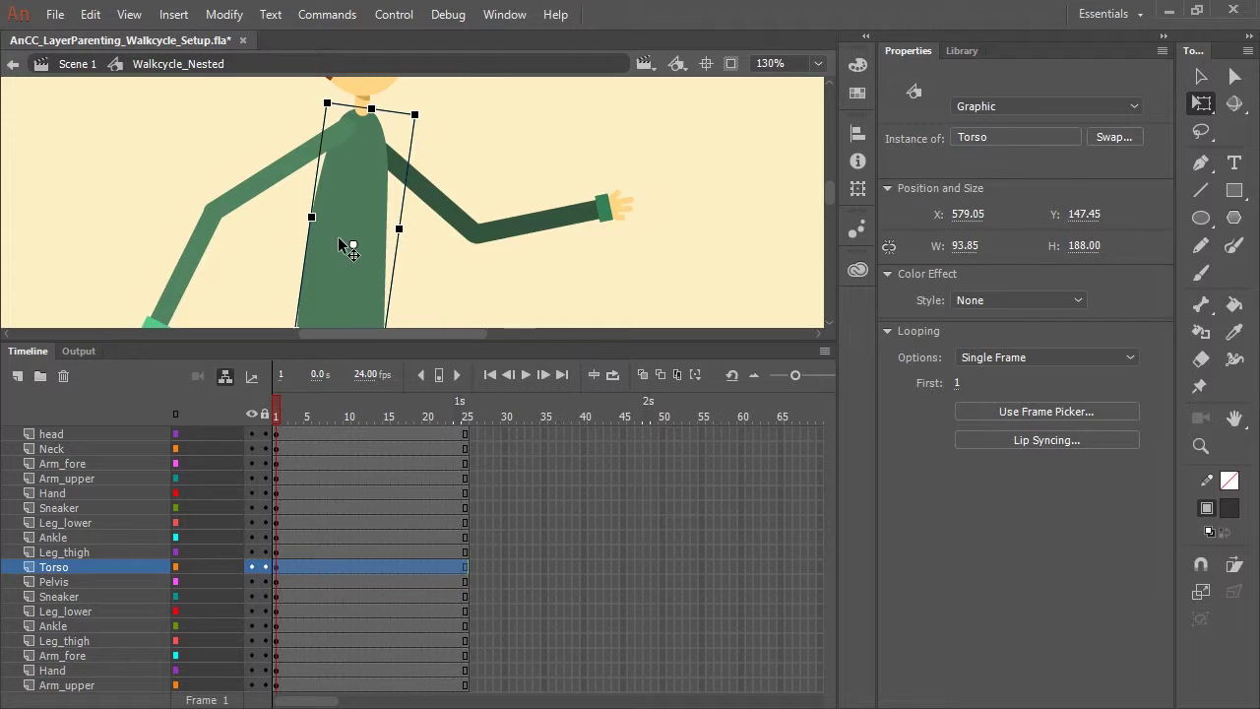
pyautogui.scroll(-3, 421, 271)
pyautogui.click(419, 263)
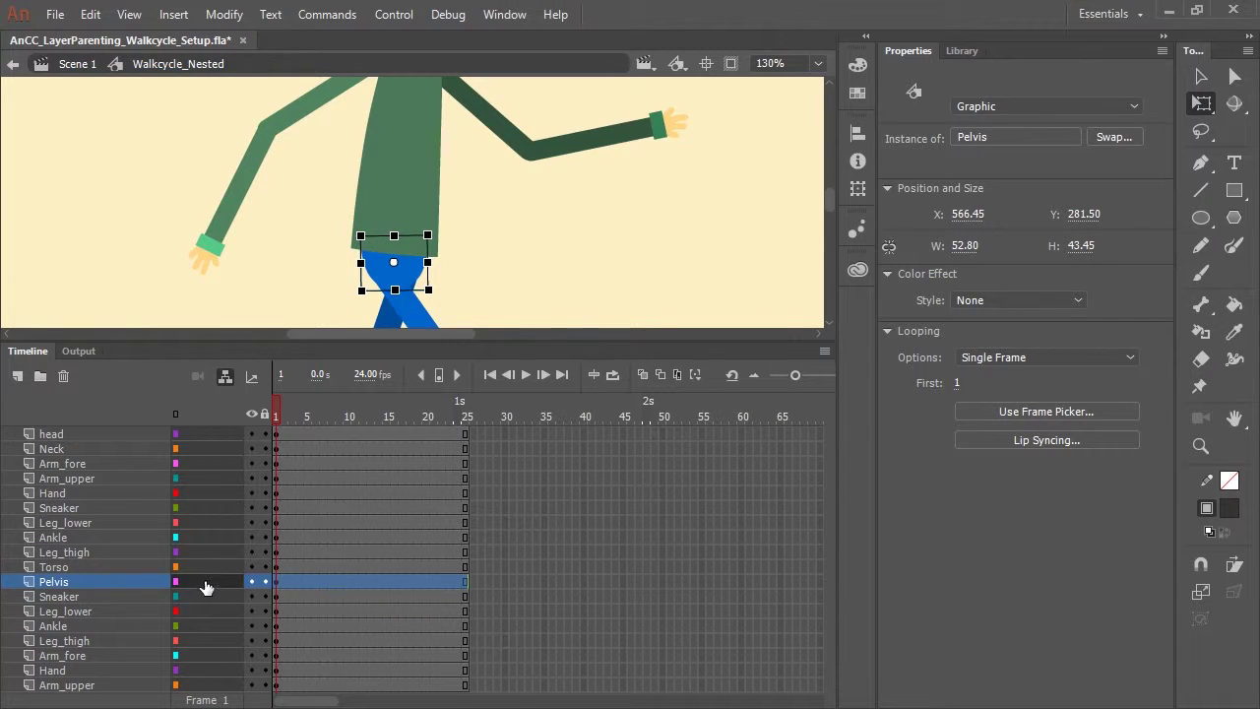
pyautogui.click(207, 582)
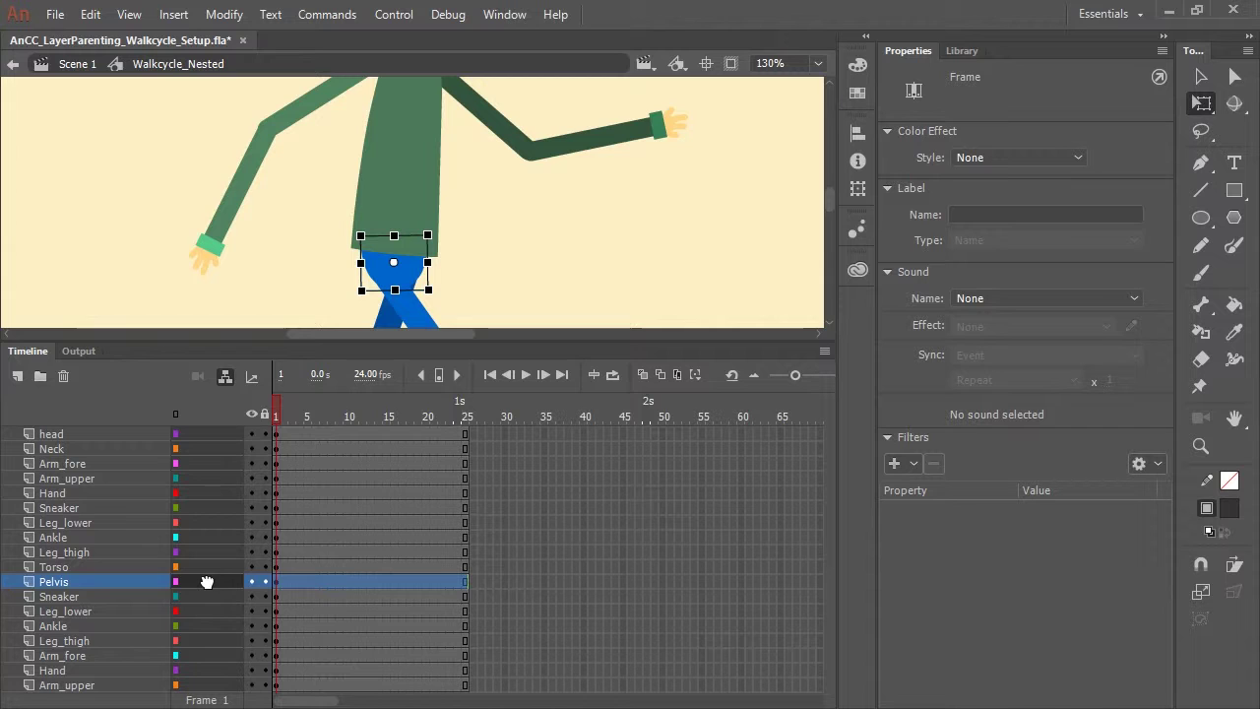
pyautogui.moveTo(204, 582); pyautogui.dragTo(200, 568)
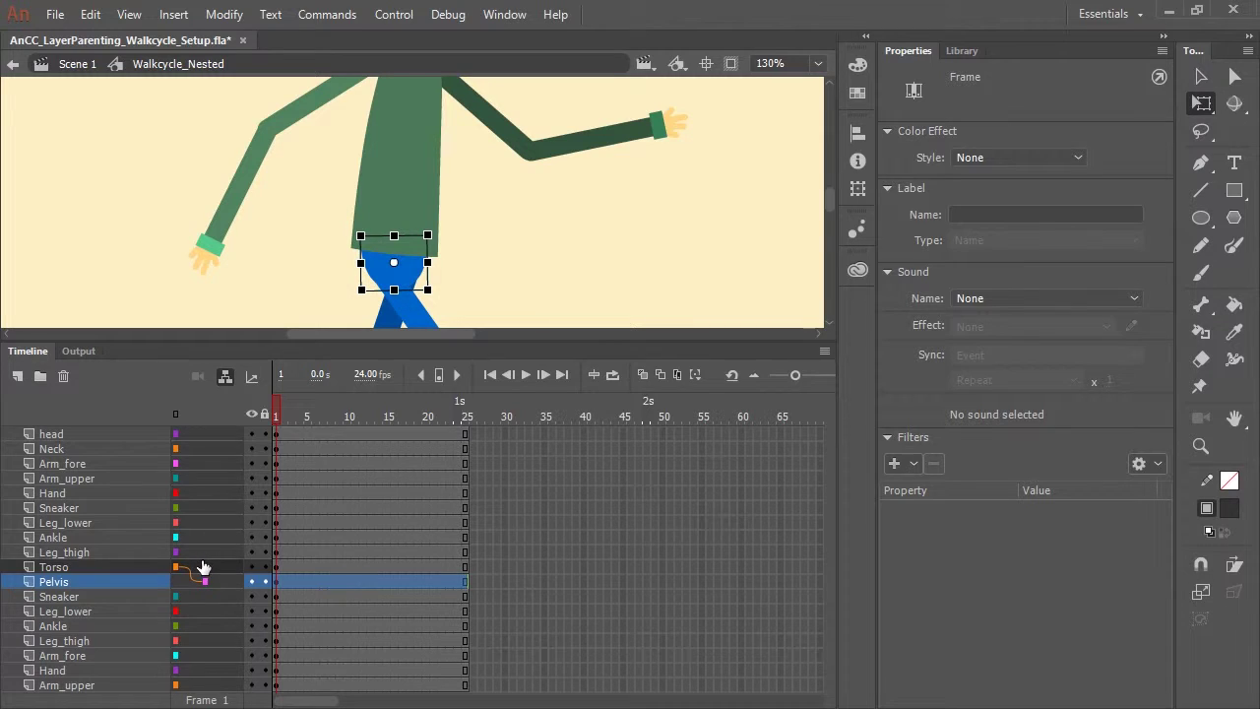
pyautogui.moveTo(200, 569); pyautogui.dragTo(179, 568)
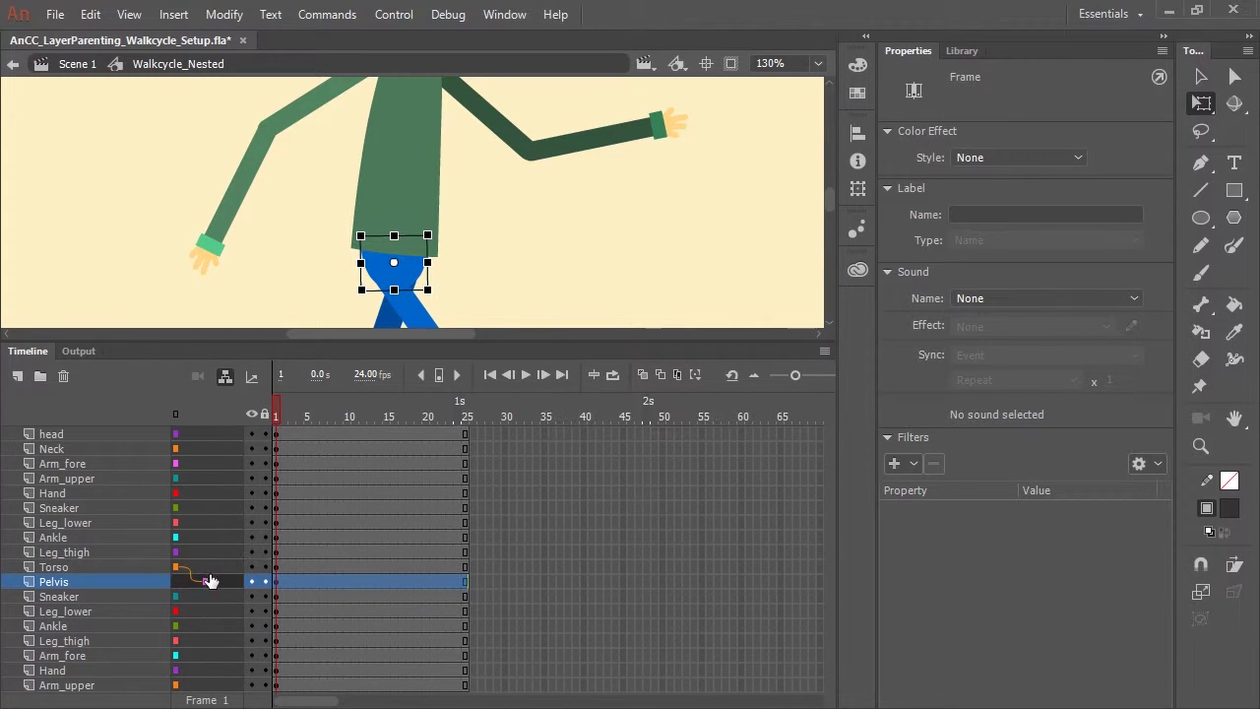
# Step: Make Pelvis the parent of the front Leg_thigh layer
pyautogui.scroll(-3, 480, 223)
pyautogui.click(480, 222)
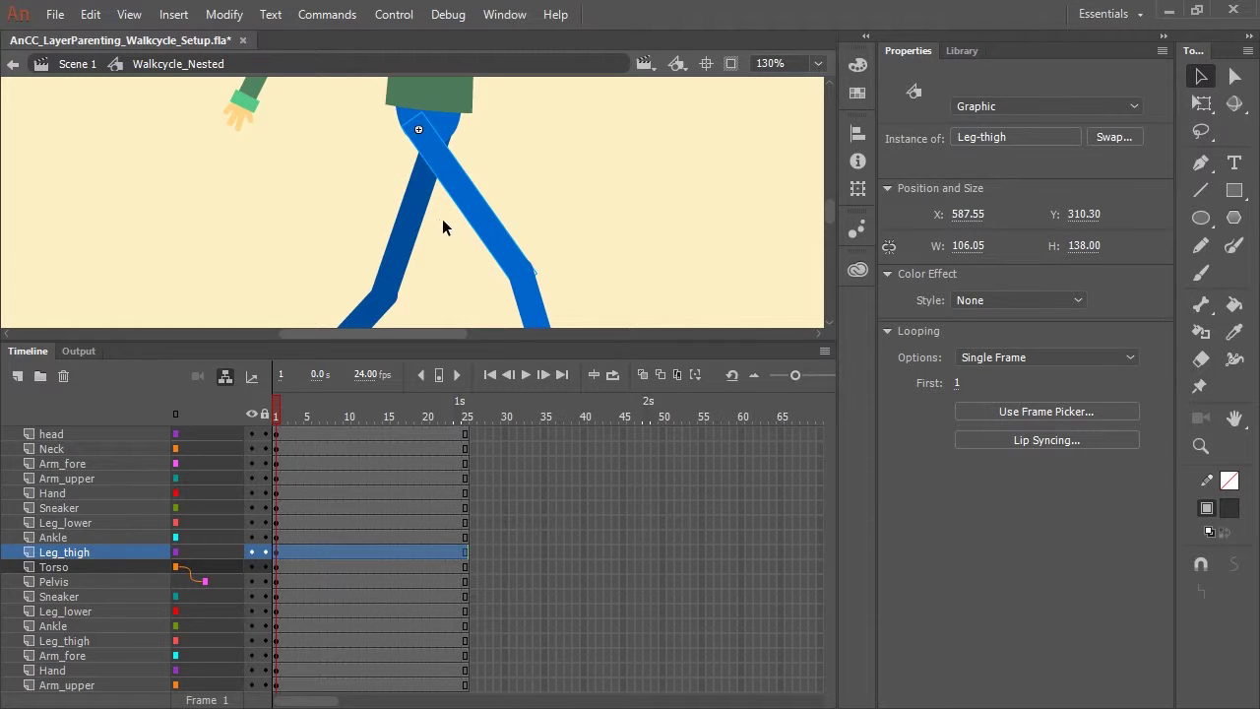
pyautogui.click(209, 552)
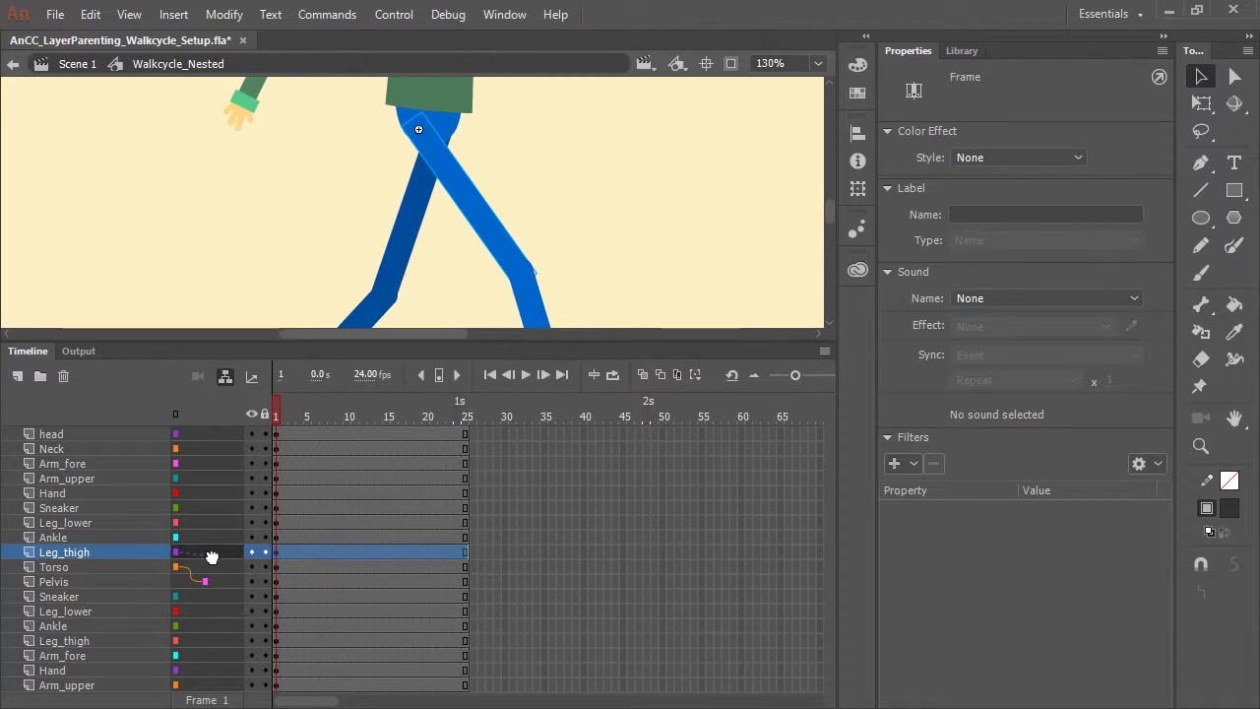
pyautogui.moveTo(209, 554); pyautogui.dragTo(218, 582)
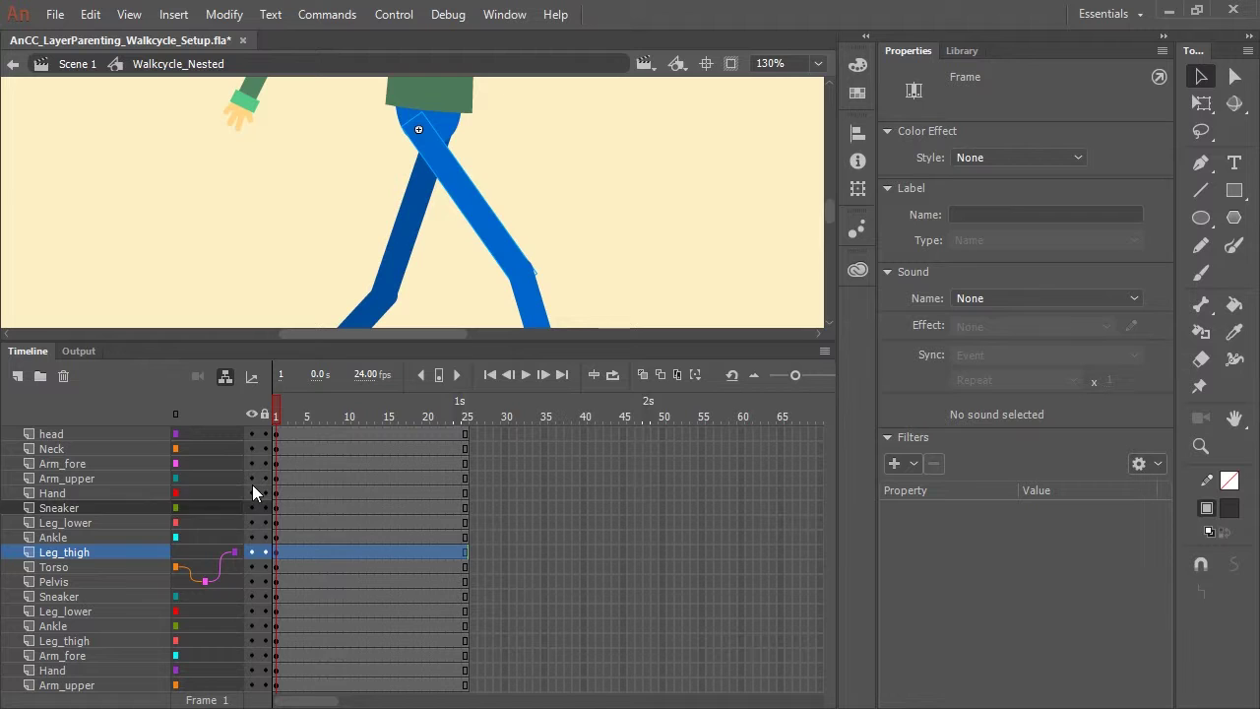
pyautogui.moveTo(611, 285); pyautogui.dragTo(538, 156)
pyautogui.click(464, 207)
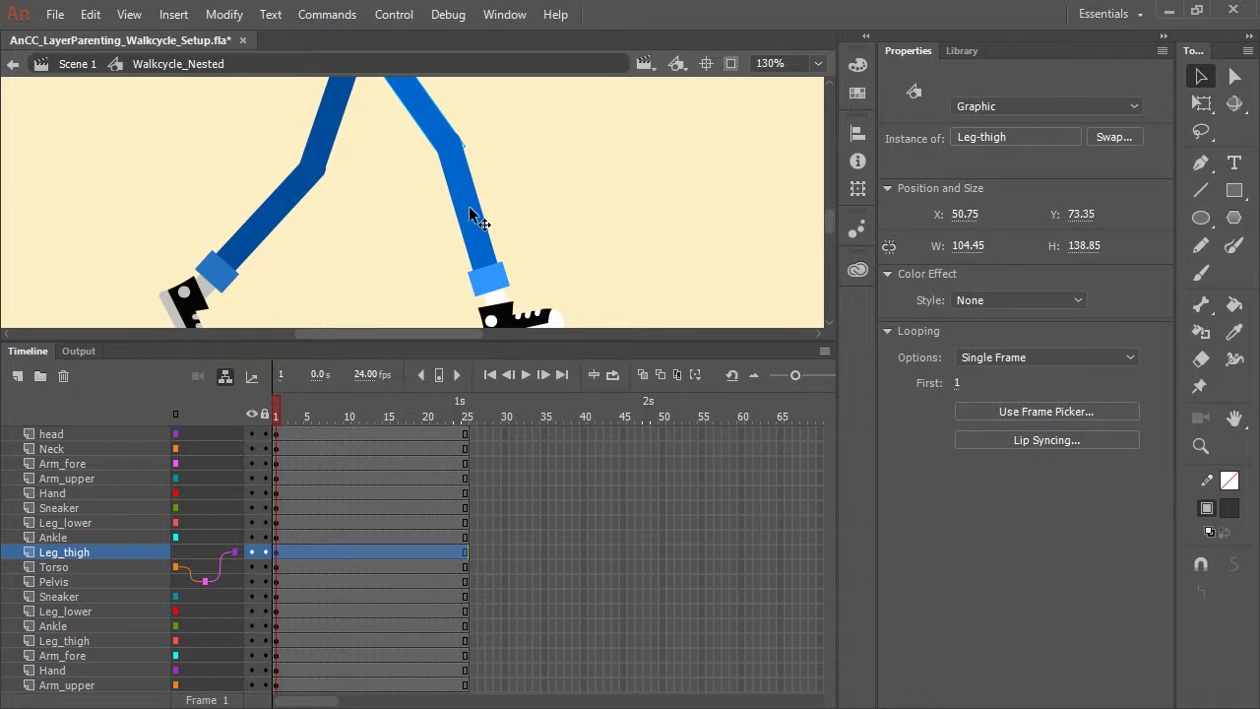
pyautogui.click(468, 205)
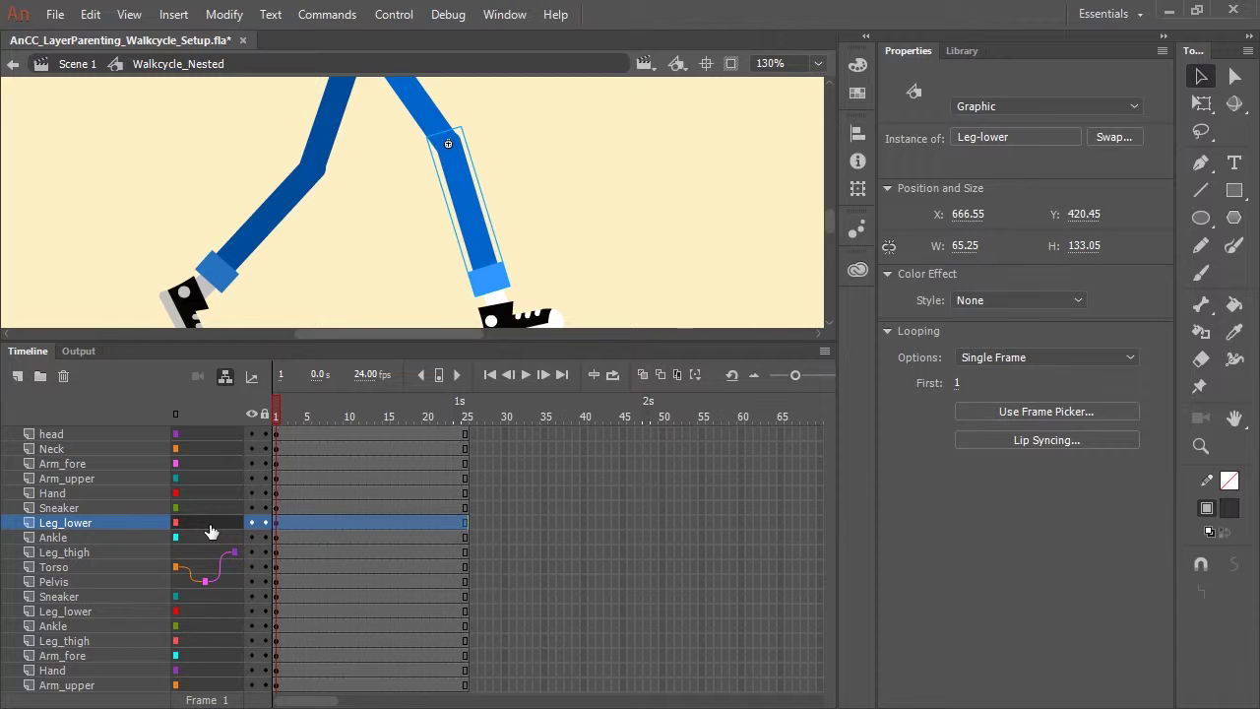
# Step: Chain Leg_lower under Leg_thigh, Ankle under Leg_lower, and Sneaker under Ankle
pyautogui.moveTo(210, 529); pyautogui.dragTo(212, 552)
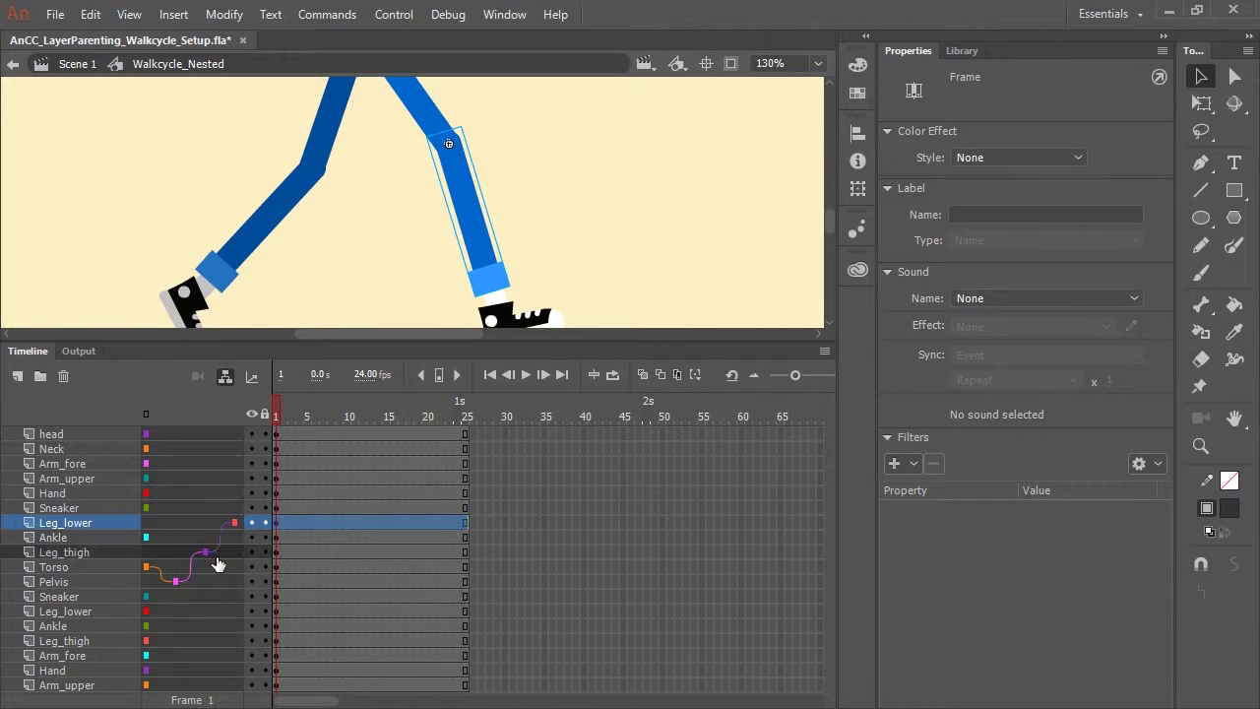
pyautogui.click(502, 301)
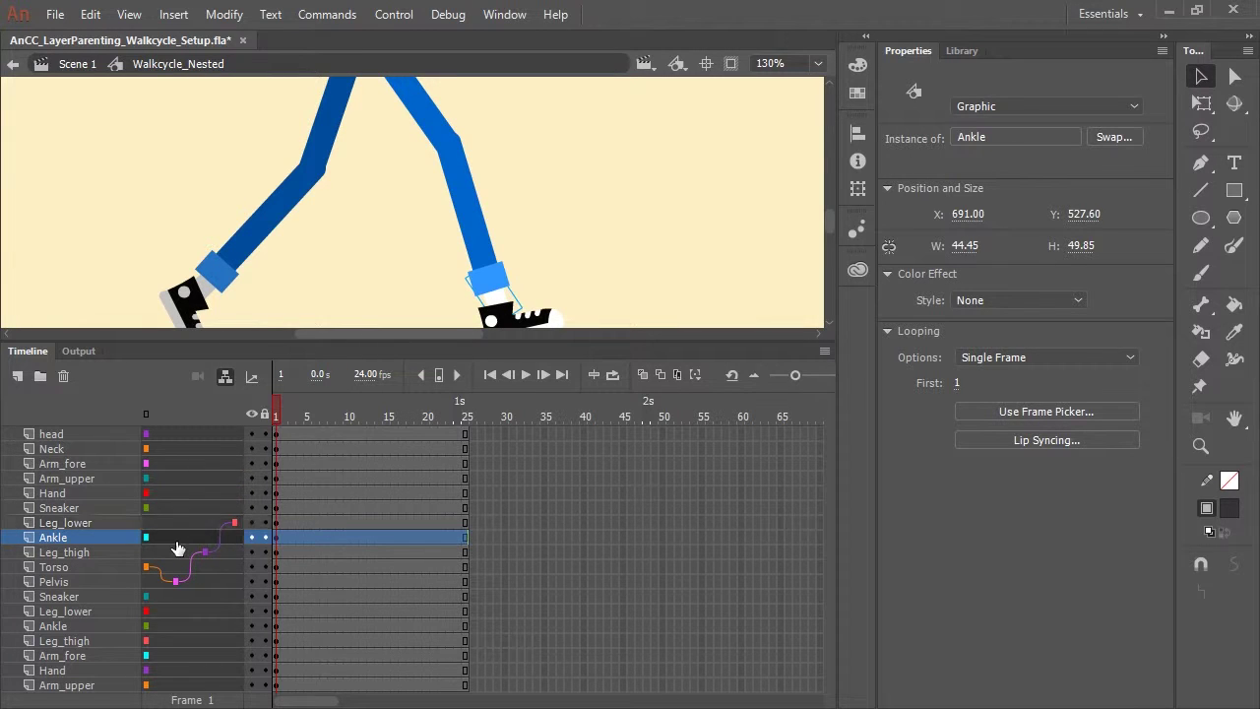
pyautogui.moveTo(175, 540); pyautogui.dragTo(182, 520)
pyautogui.click(522, 321)
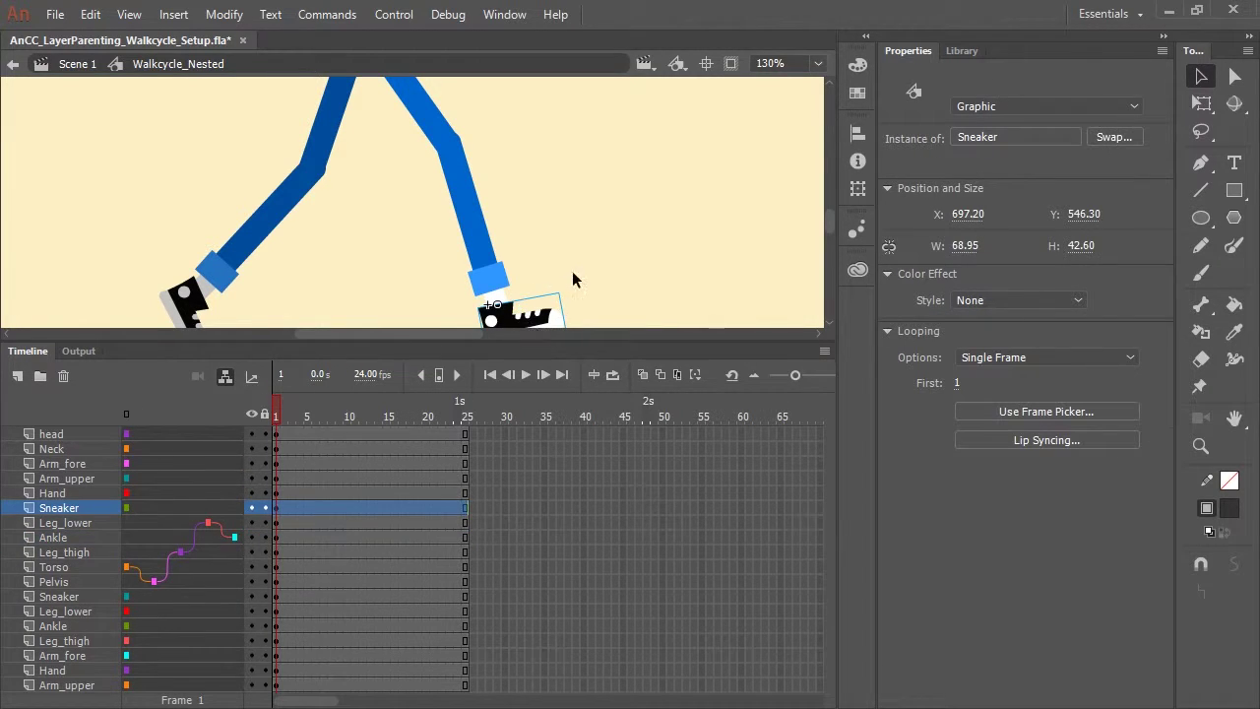
pyautogui.moveTo(572, 271)
pyautogui.mouseDown()
pyautogui.moveTo(567, 216)
pyautogui.moveTo(540, 177)
pyautogui.mouseUp()
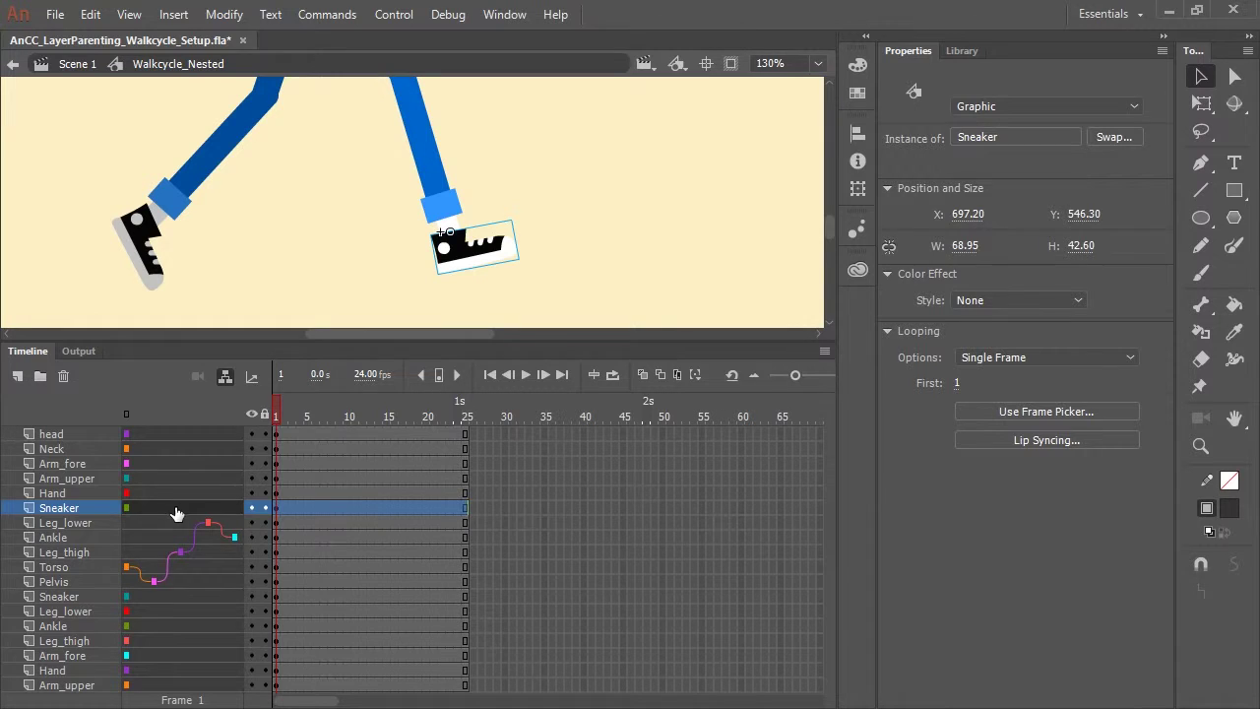
pyautogui.moveTo(176, 514); pyautogui.dragTo(177, 538)
# Step: Rotate pelvis, thigh, lower leg and torso to confirm linked parts move together
pyautogui.click(378, 313)
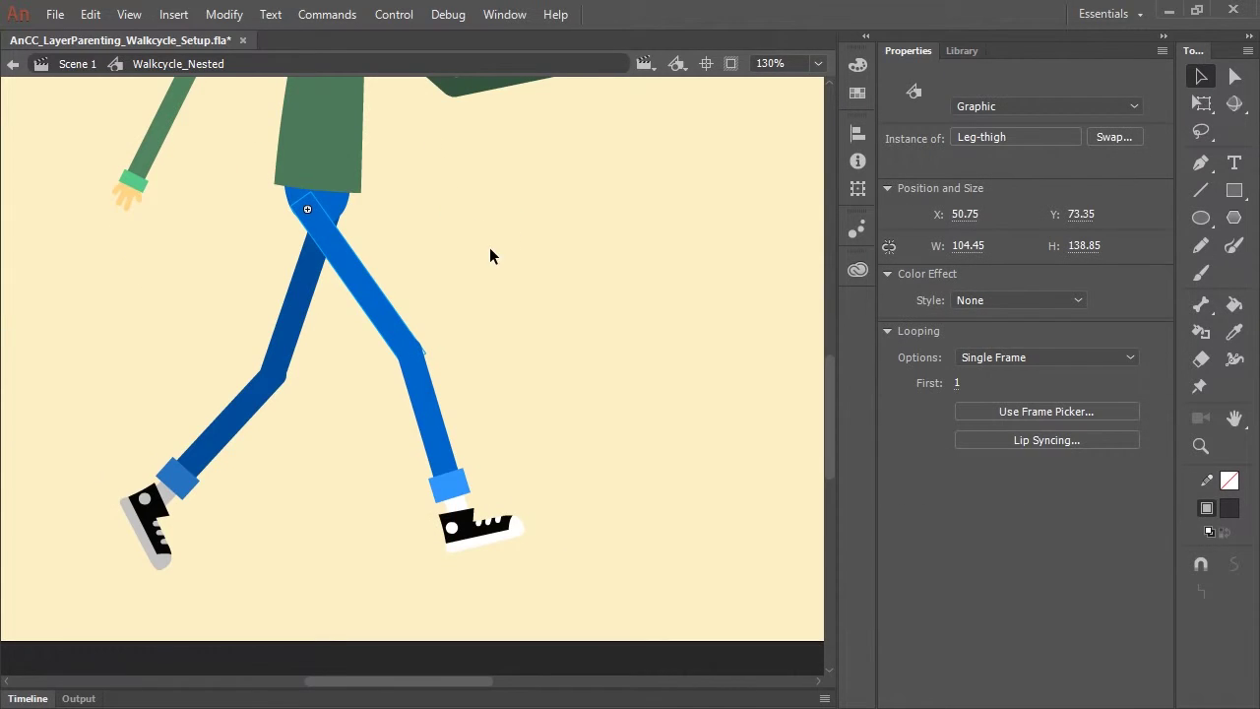
pyautogui.click(1201, 103)
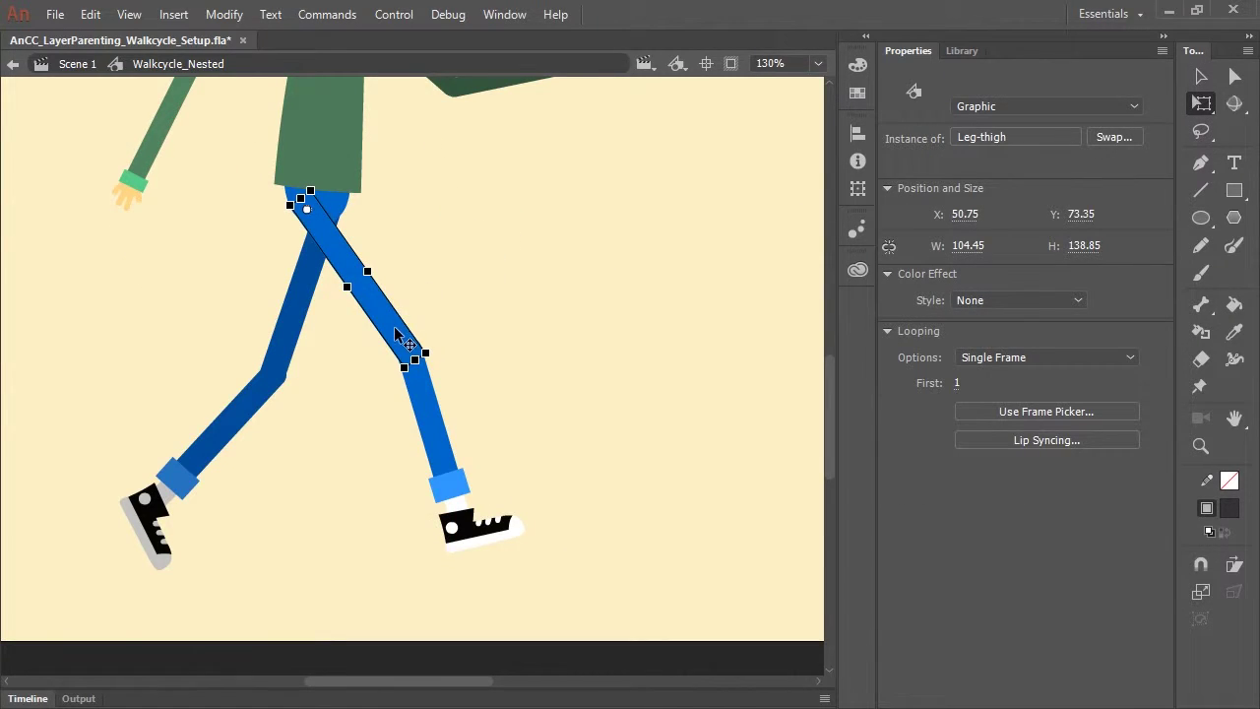
pyautogui.click(317, 201)
pyautogui.moveTo(363, 239)
pyautogui.mouseDown()
pyautogui.moveTo(349, 262)
pyautogui.moveTo(374, 248)
pyautogui.mouseUp()
pyautogui.click(389, 347)
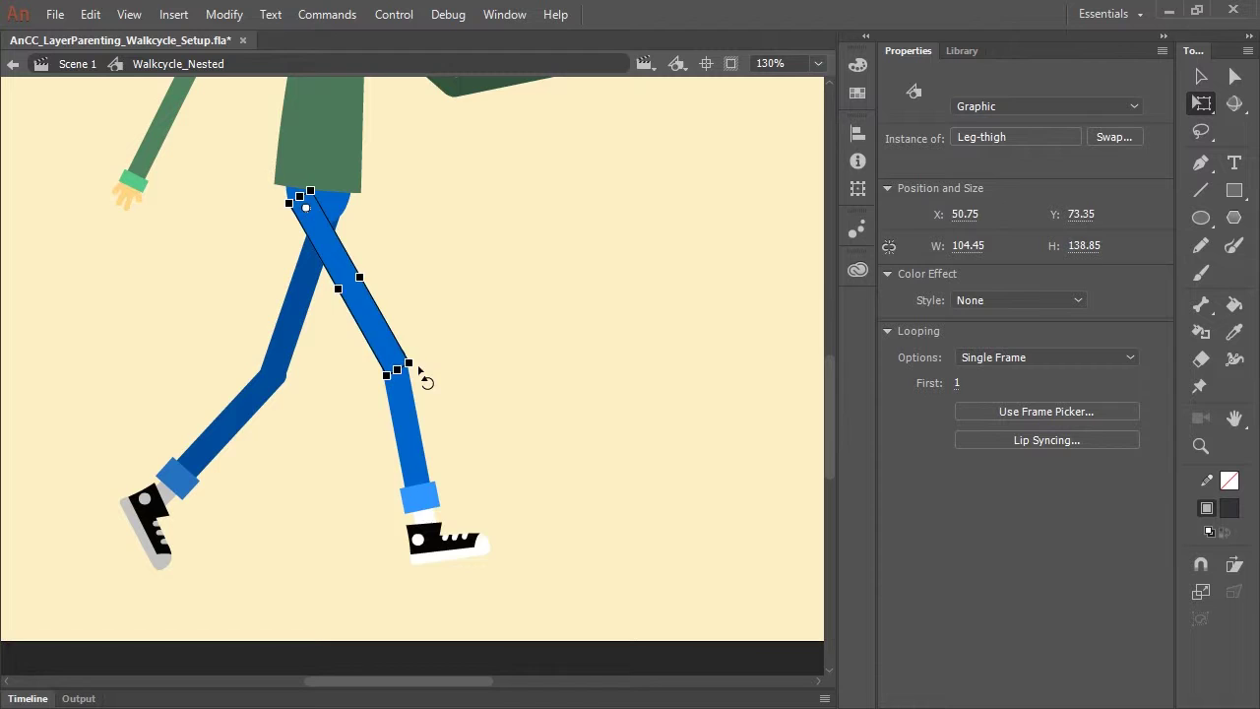
pyautogui.moveTo(420, 371)
pyautogui.mouseDown()
pyautogui.moveTo(414, 385)
pyautogui.moveTo(450, 338)
pyautogui.moveTo(442, 368)
pyautogui.mouseUp()
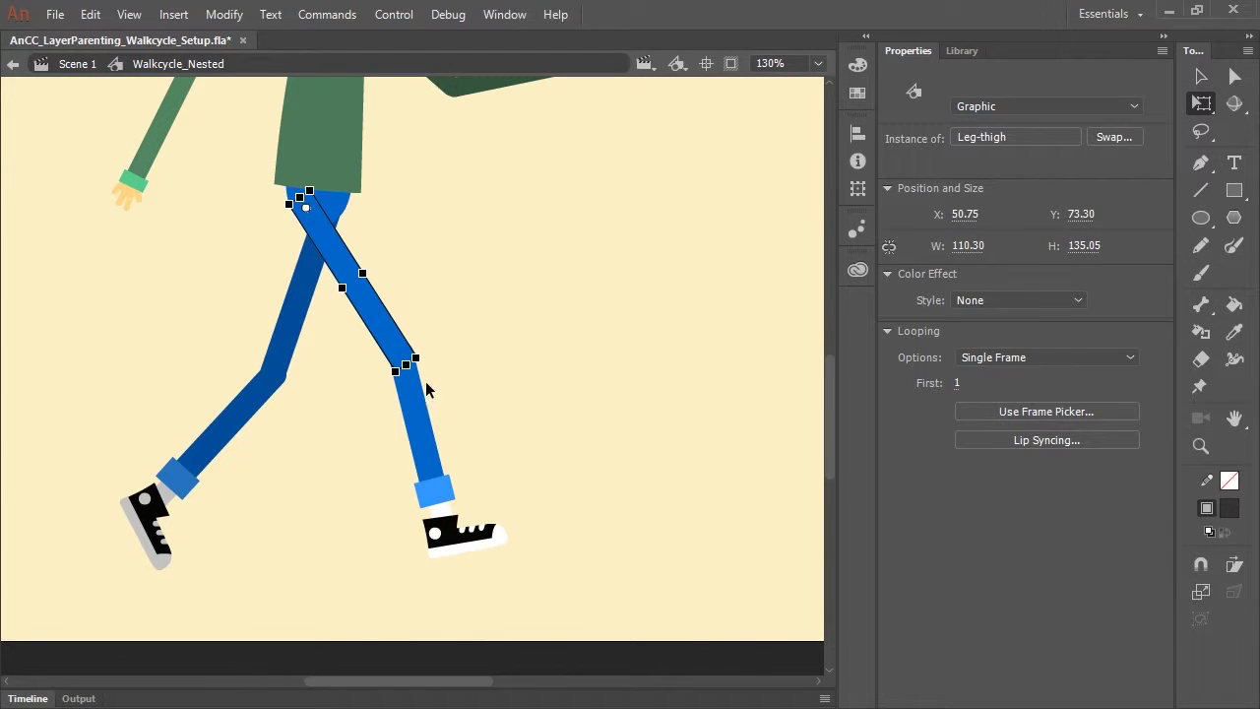
pyautogui.click(417, 418)
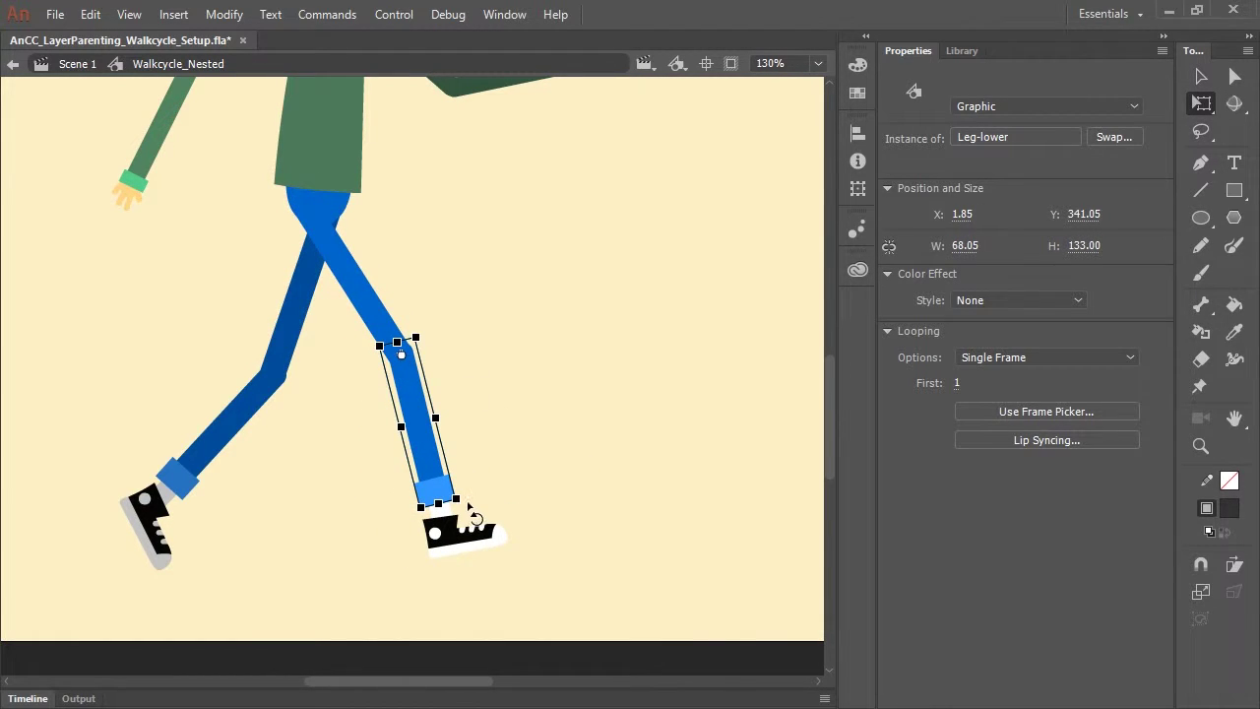
pyautogui.moveTo(473, 514)
pyautogui.mouseDown()
pyautogui.moveTo(355, 501)
pyautogui.moveTo(427, 509)
pyautogui.moveTo(487, 486)
pyautogui.moveTo(352, 492)
pyautogui.moveTo(497, 492)
pyautogui.moveTo(486, 534)
pyautogui.mouseUp()
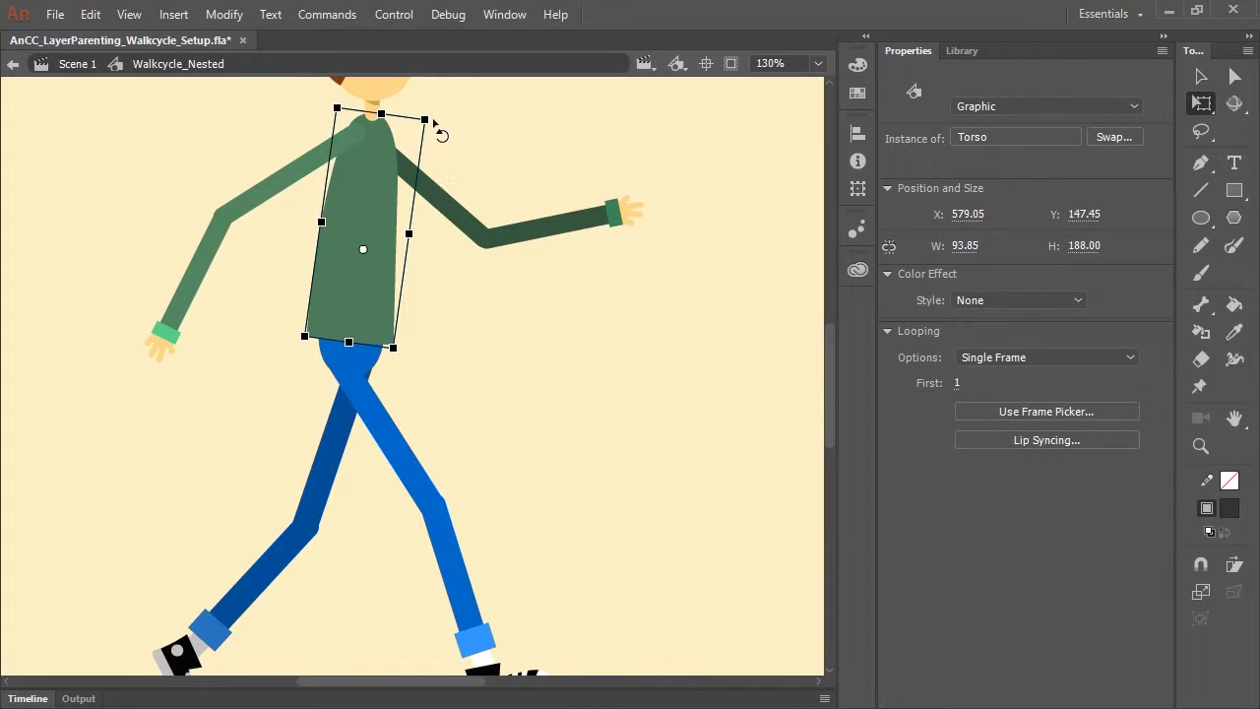
pyautogui.moveTo(435, 122)
pyautogui.mouseDown()
pyautogui.moveTo(456, 132)
pyautogui.moveTo(335, 113)
pyautogui.moveTo(479, 165)
pyautogui.moveTo(417, 119)
pyautogui.moveTo(416, 140)
pyautogui.mouseUp()
# Step: Undo the torso rotation and parent the back leg: Leg_thigh→Pelvis, Leg_lower→Leg_thigh, Sneaker→Ankle
pyautogui.hotkey('ctrl', 'alt', 't')
pyautogui.click(552, 206)
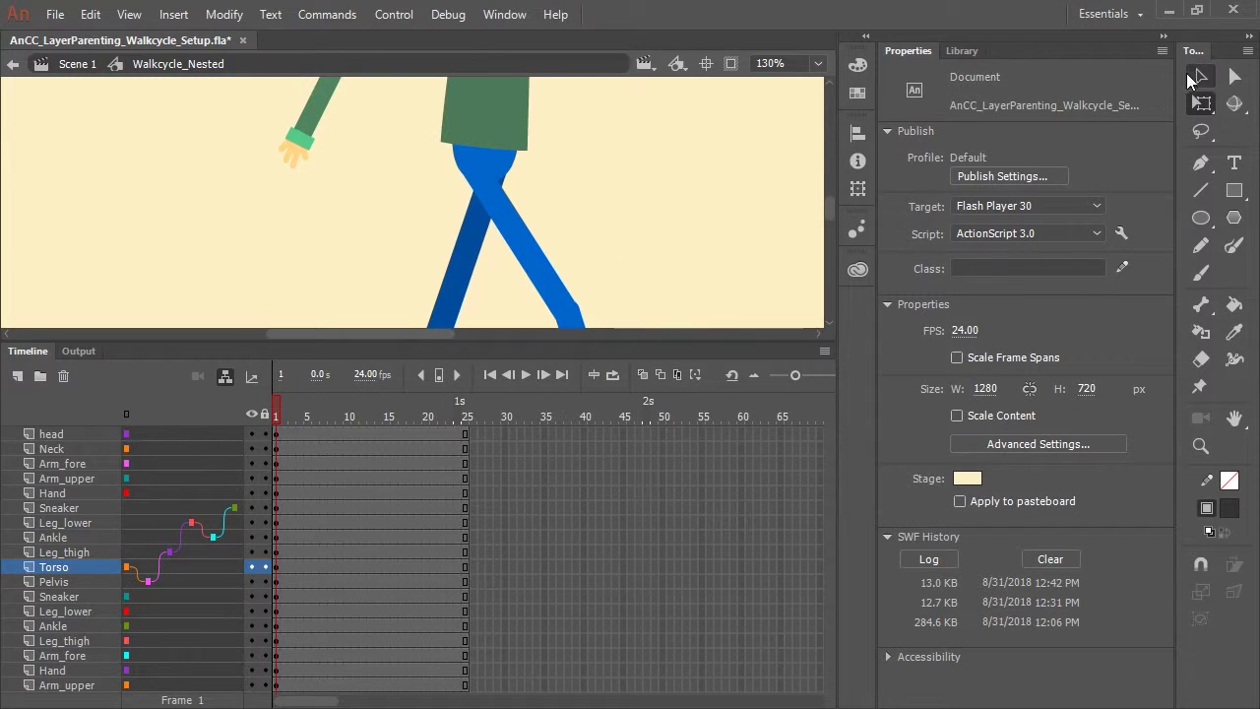
pyautogui.click(1199, 76)
pyautogui.click(467, 253)
pyautogui.moveTo(187, 641)
pyautogui.mouseDown()
pyautogui.moveTo(147, 582)
pyautogui.moveTo(202, 645)
pyautogui.moveTo(191, 611)
pyautogui.moveTo(212, 627)
pyautogui.mouseUp()
pyautogui.click(200, 611)
pyautogui.click(211, 597)
pyautogui.moveTo(413, 342); pyautogui.dragTo(413, 518)
# Step: Rotate the back thigh slightly to test the back-leg chain
pyautogui.press('q')
pyautogui.click(404, 295)
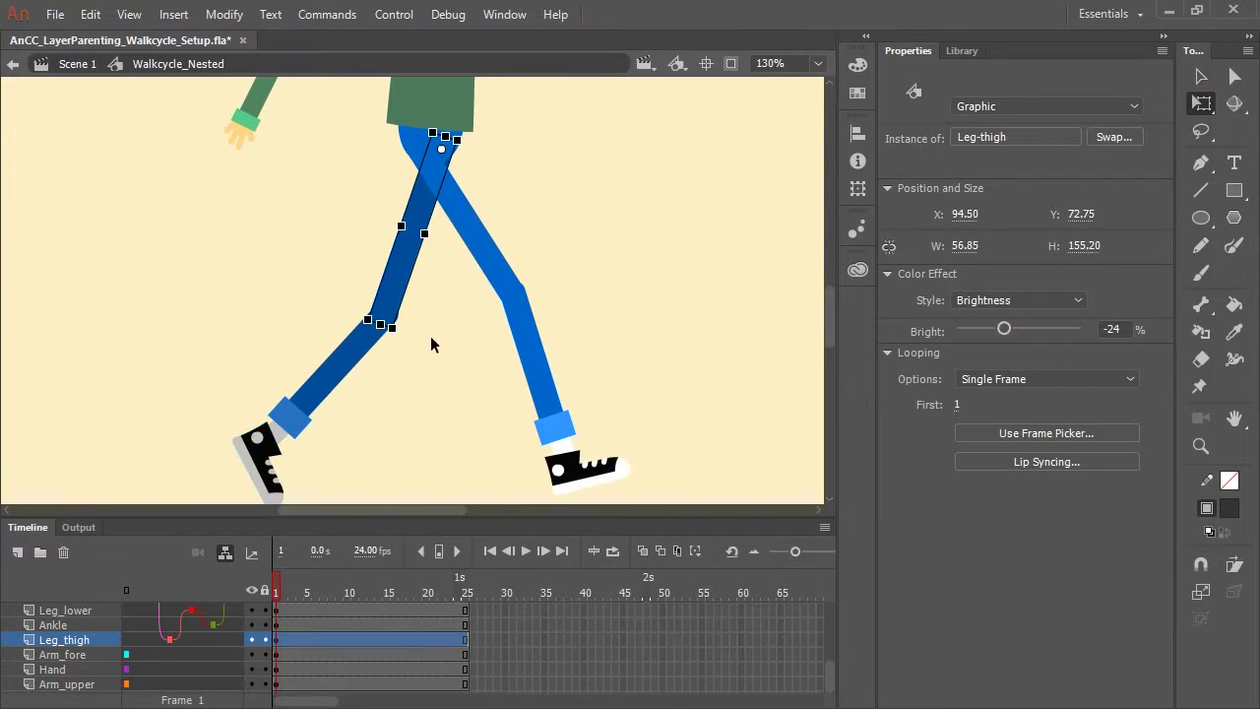
pyautogui.moveTo(431, 344); pyautogui.dragTo(385, 352)
pyautogui.click(385, 352)
pyautogui.press('v')
pyautogui.scroll(5, 574, 385)
# Step: Parent the front arm: Arm_upper under Torso and Hand under Arm_fore
pyautogui.click(332, 262)
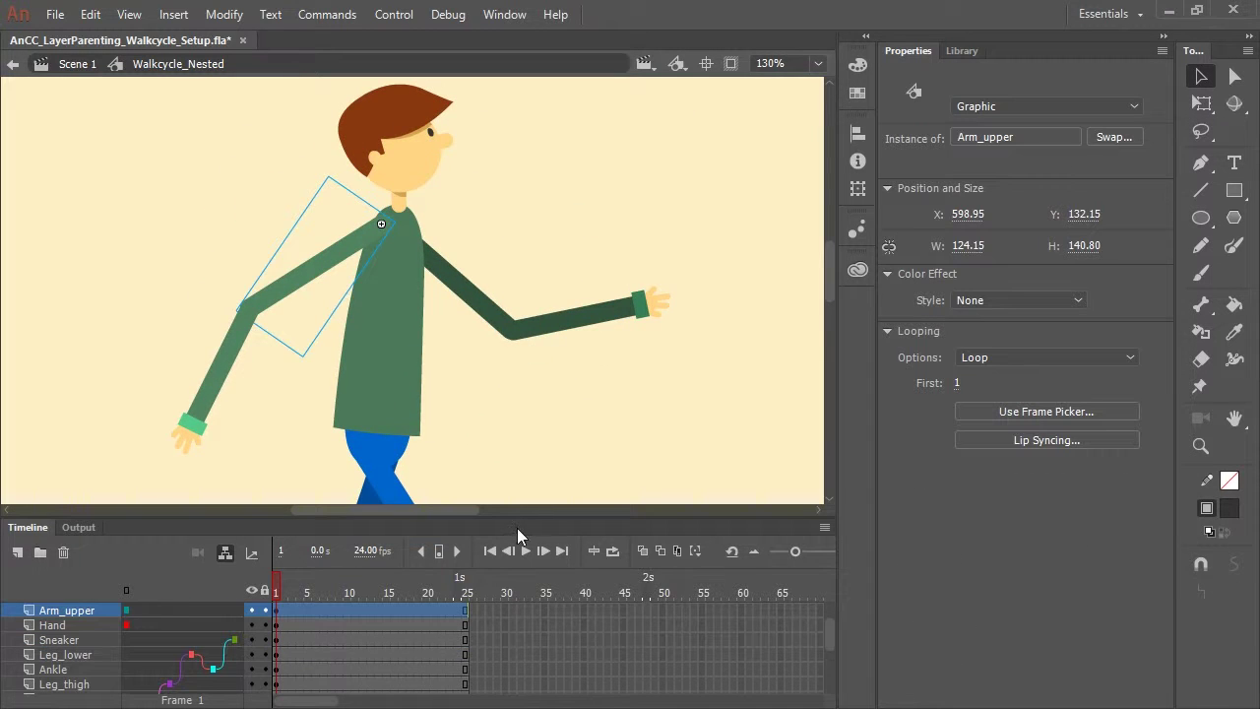
pyautogui.moveTo(519, 536); pyautogui.dragTo(519, 425)
pyautogui.moveTo(126, 499); pyautogui.dragTo(128, 588)
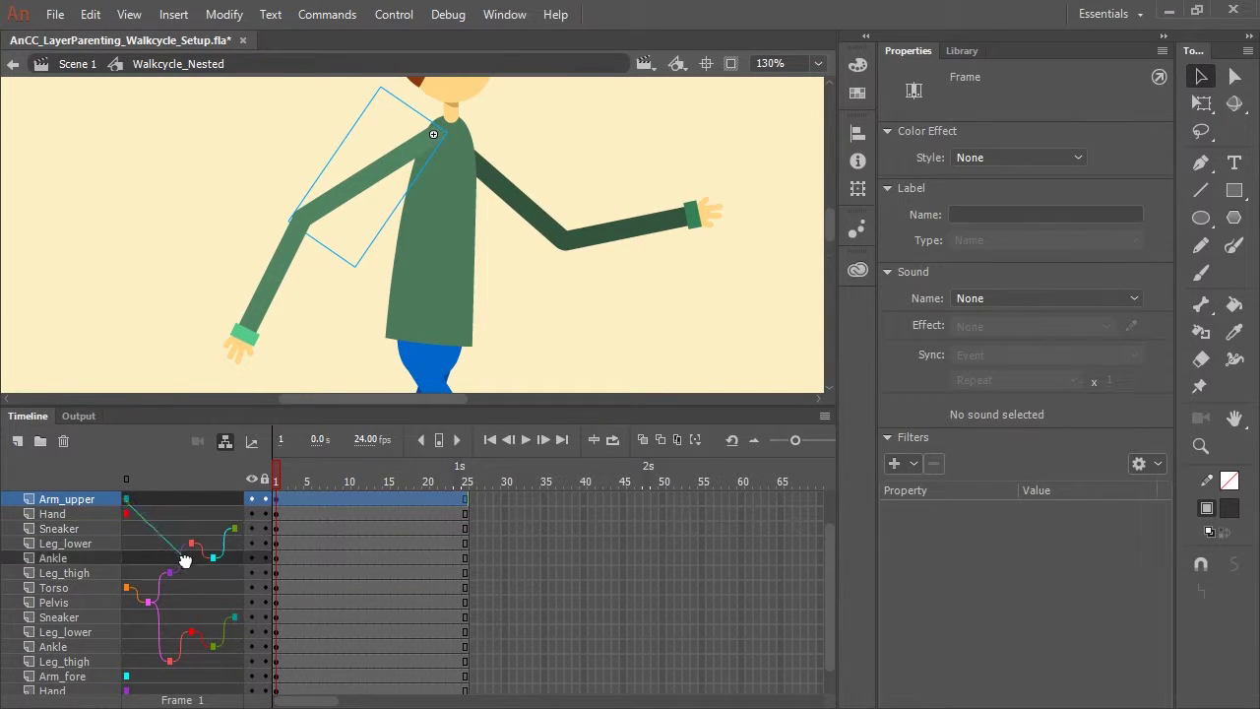
pyautogui.click(276, 295)
pyautogui.click(281, 324)
pyautogui.click(239, 345)
pyautogui.moveTo(126, 529)
pyautogui.mouseDown()
pyautogui.moveTo(205, 518)
pyautogui.moveTo(202, 500)
pyautogui.mouseUp()
# Step: Parent the back arm: Arm_fore under Arm_upper and Hand under Arm_fore, then select the head
pyautogui.click(534, 211)
pyautogui.click(183, 676)
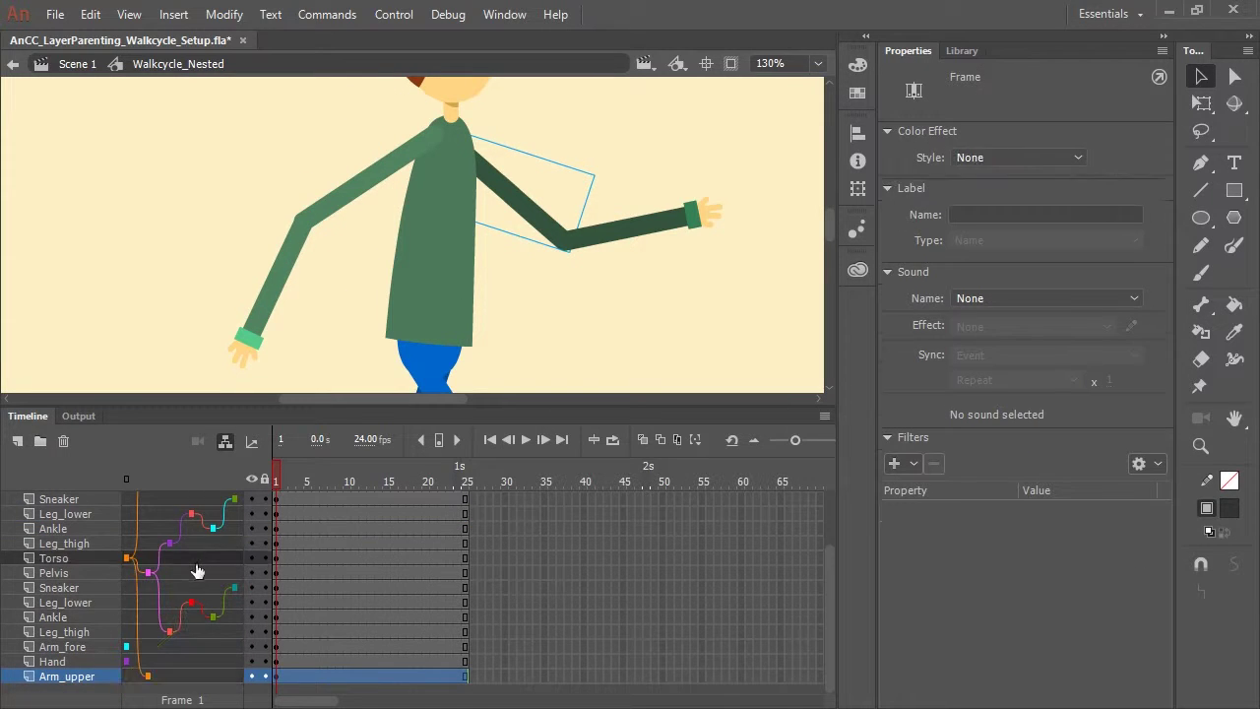
pyautogui.click(619, 246)
pyautogui.moveTo(126, 647)
pyautogui.mouseDown()
pyautogui.moveTo(214, 674)
pyautogui.moveTo(213, 647)
pyautogui.mouseUp()
pyautogui.click(577, 268)
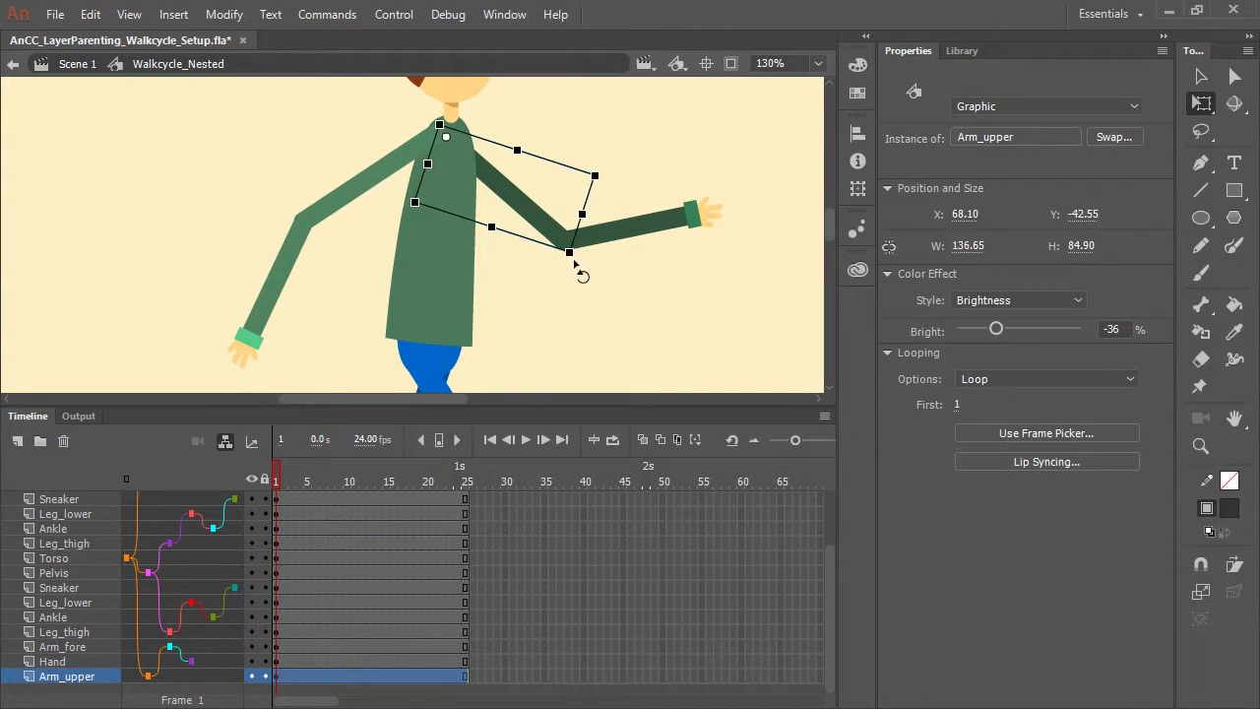
pyautogui.scroll(3, 490, 335)
pyautogui.scroll(5, 177, 591)
pyautogui.click(59, 499)
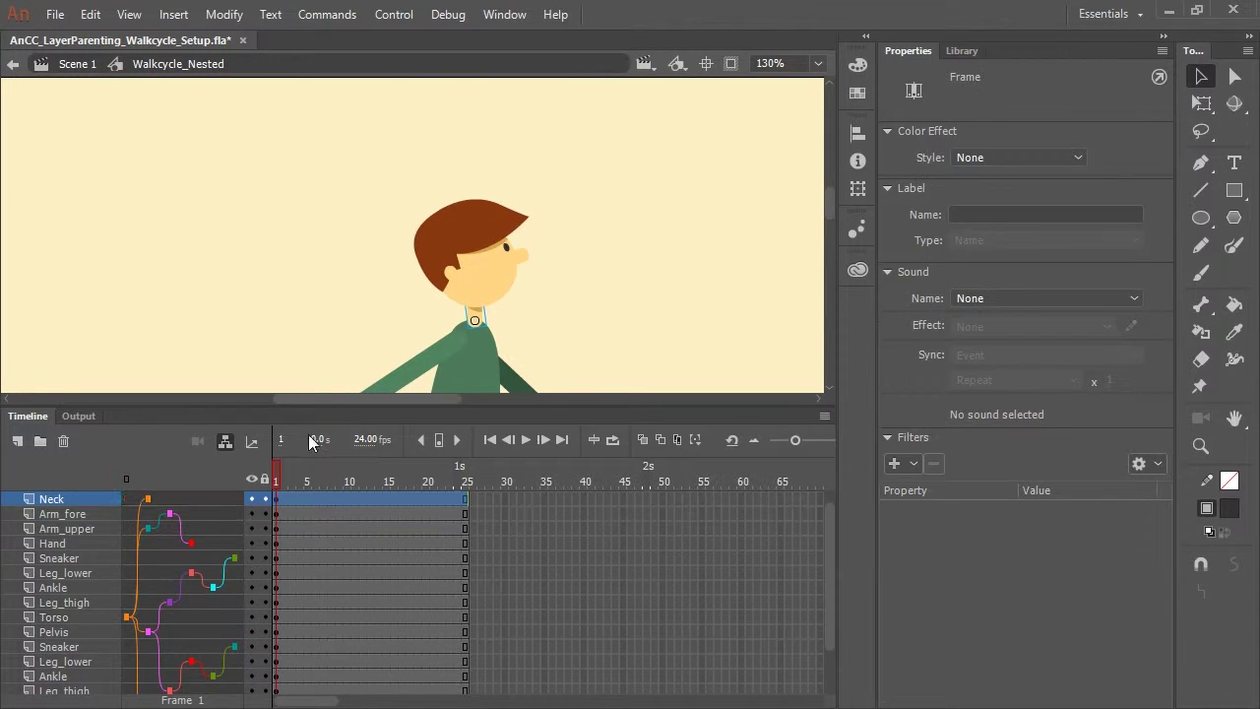
pyautogui.scroll(-2, 498, 374)
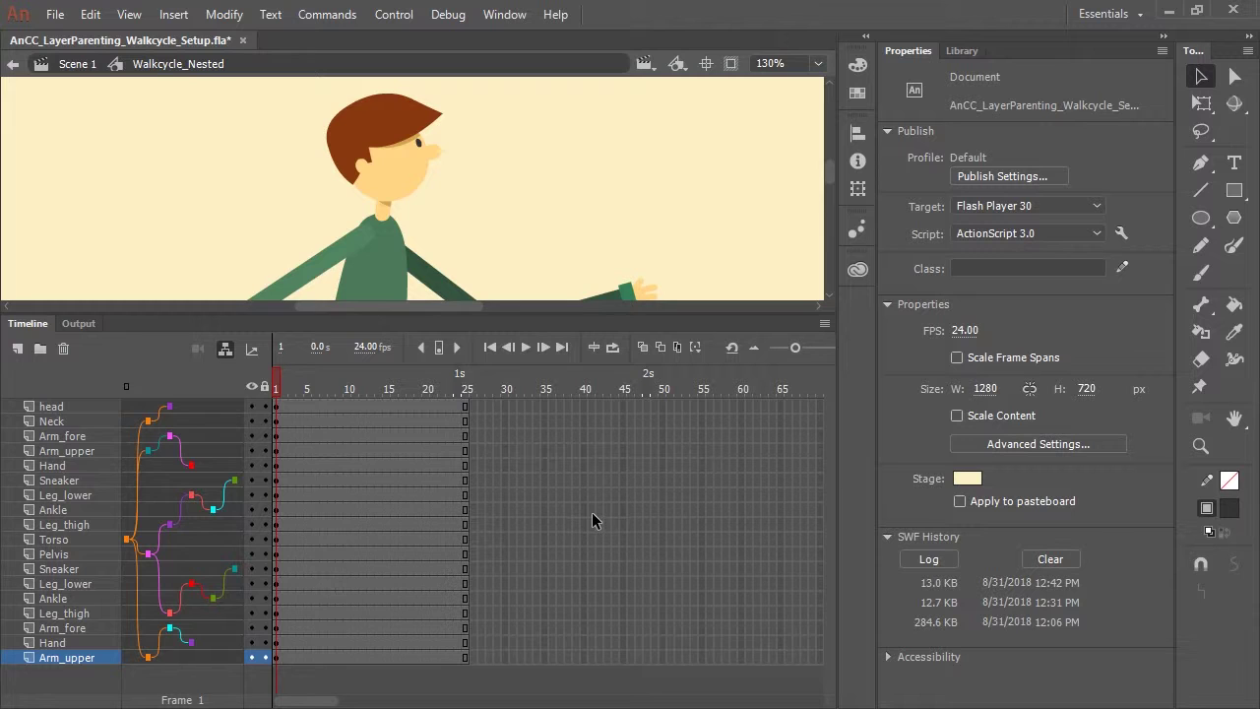
# Step: Review the Hand layer's Change parent options, with Torso checked as current parent
pyautogui.rightClick(211, 455)
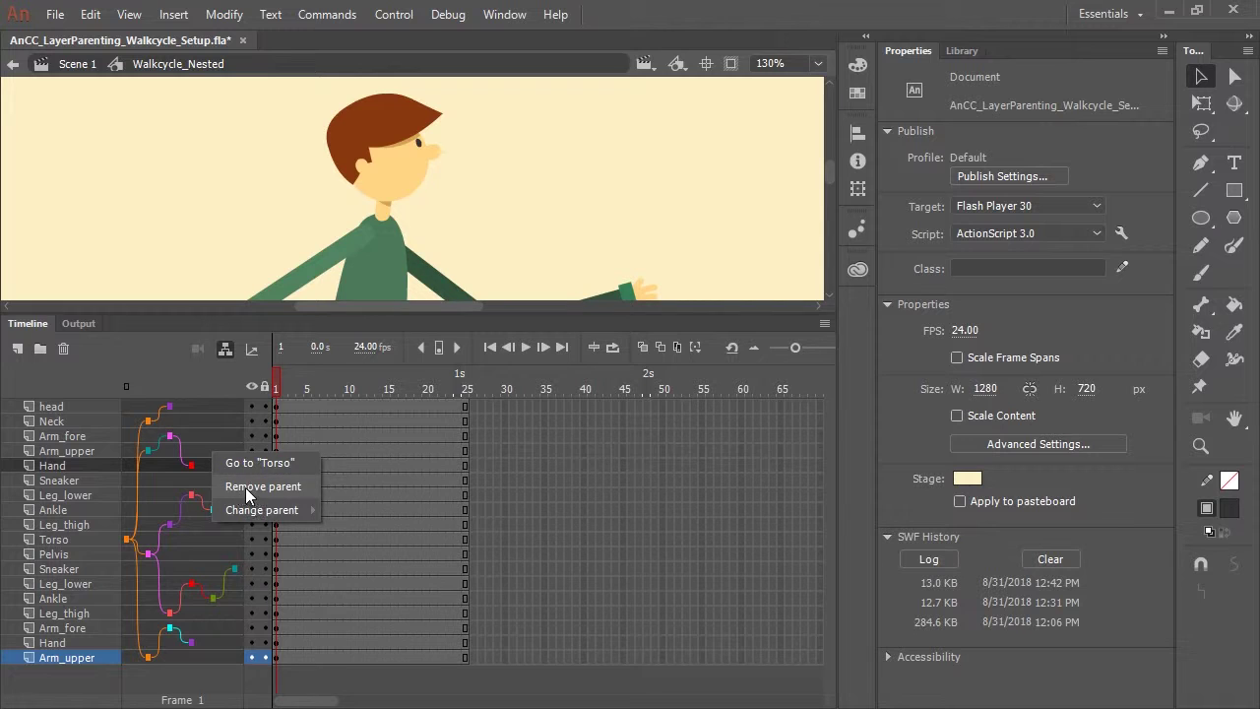
pyautogui.moveTo(262, 510)
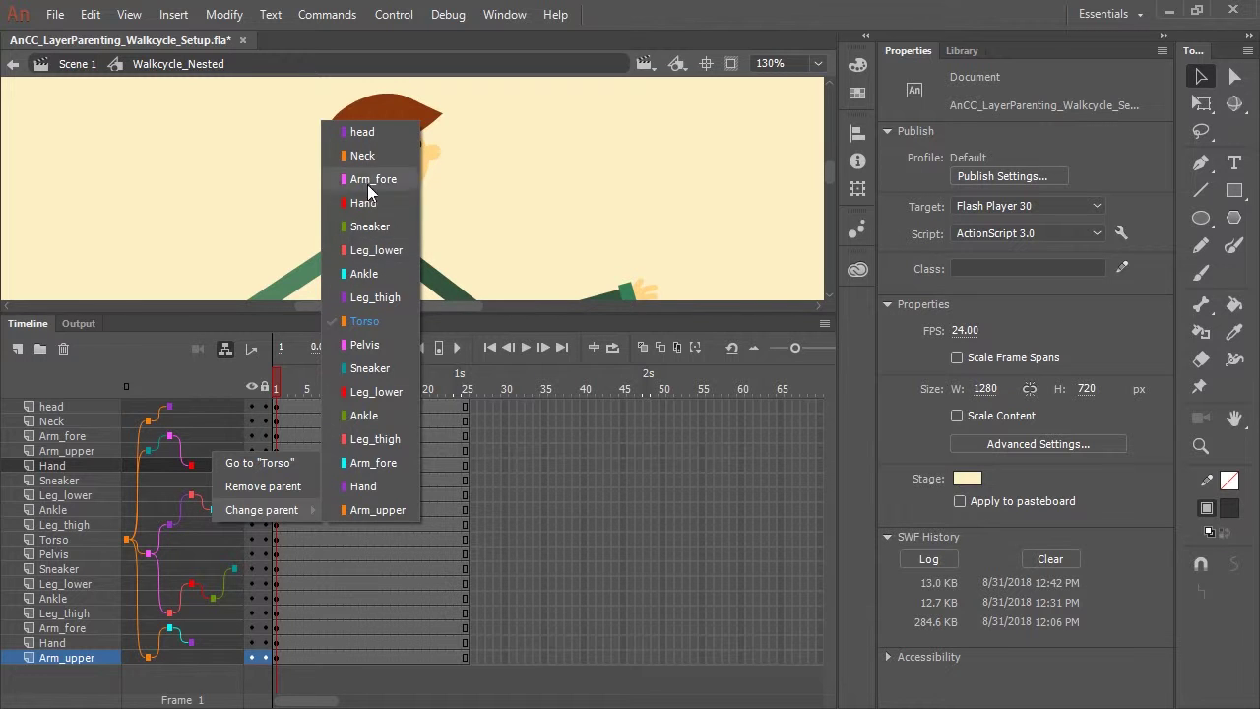
# Step: Keyframe frame 6 and pose the front lower leg, torso and forearm
pyautogui.press('F6')
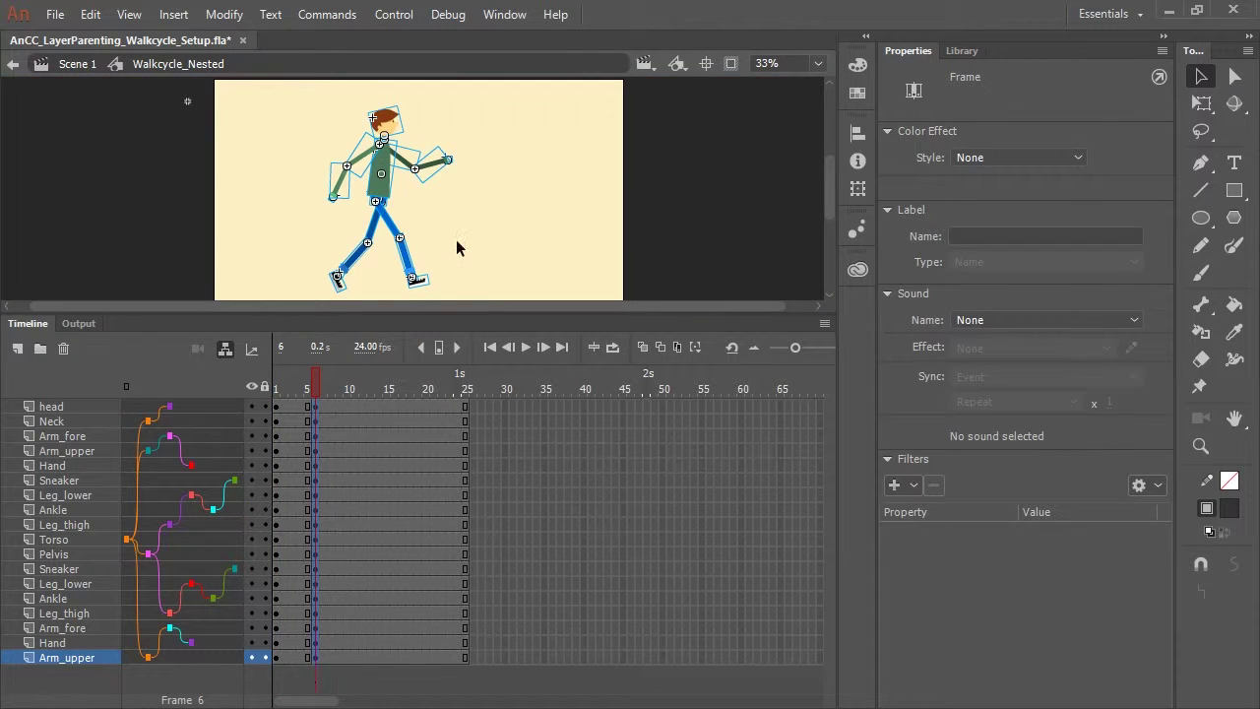
pyautogui.click(456, 246)
pyautogui.click(448, 222)
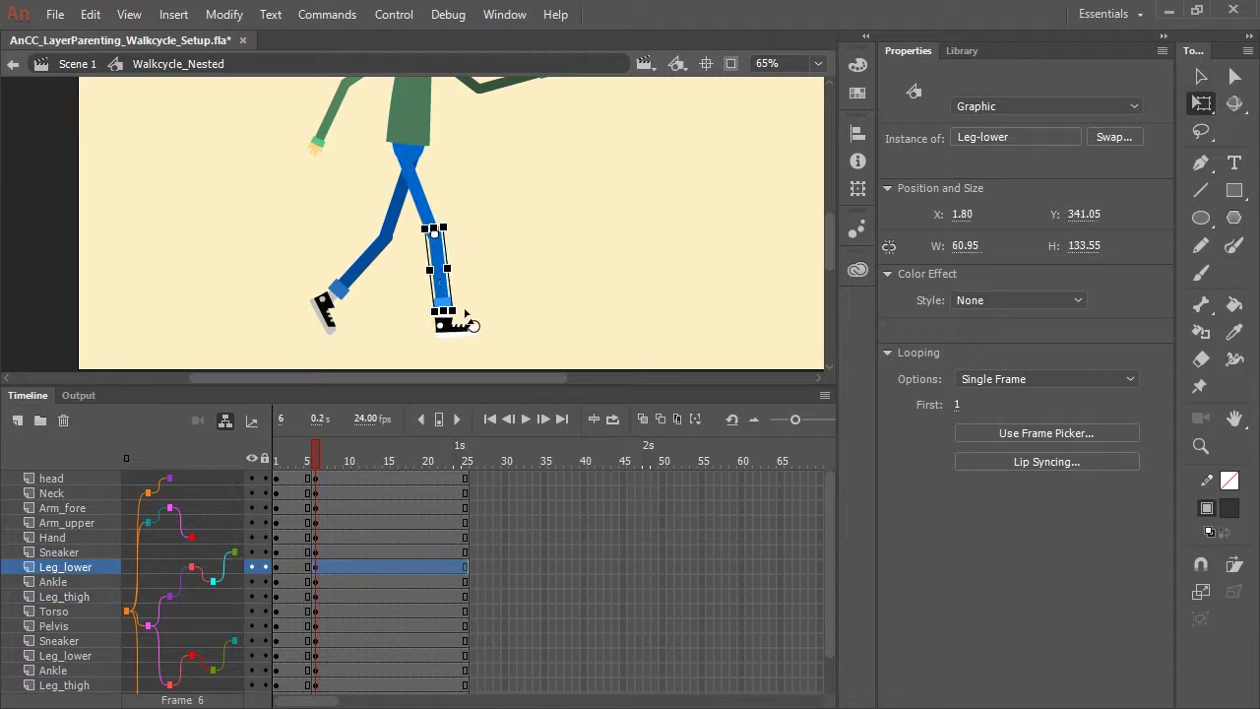
pyautogui.moveTo(400, 256); pyautogui.dragTo(385, 285)
pyautogui.moveTo(496, 147); pyautogui.dragTo(480, 278)
pyautogui.click(404, 221)
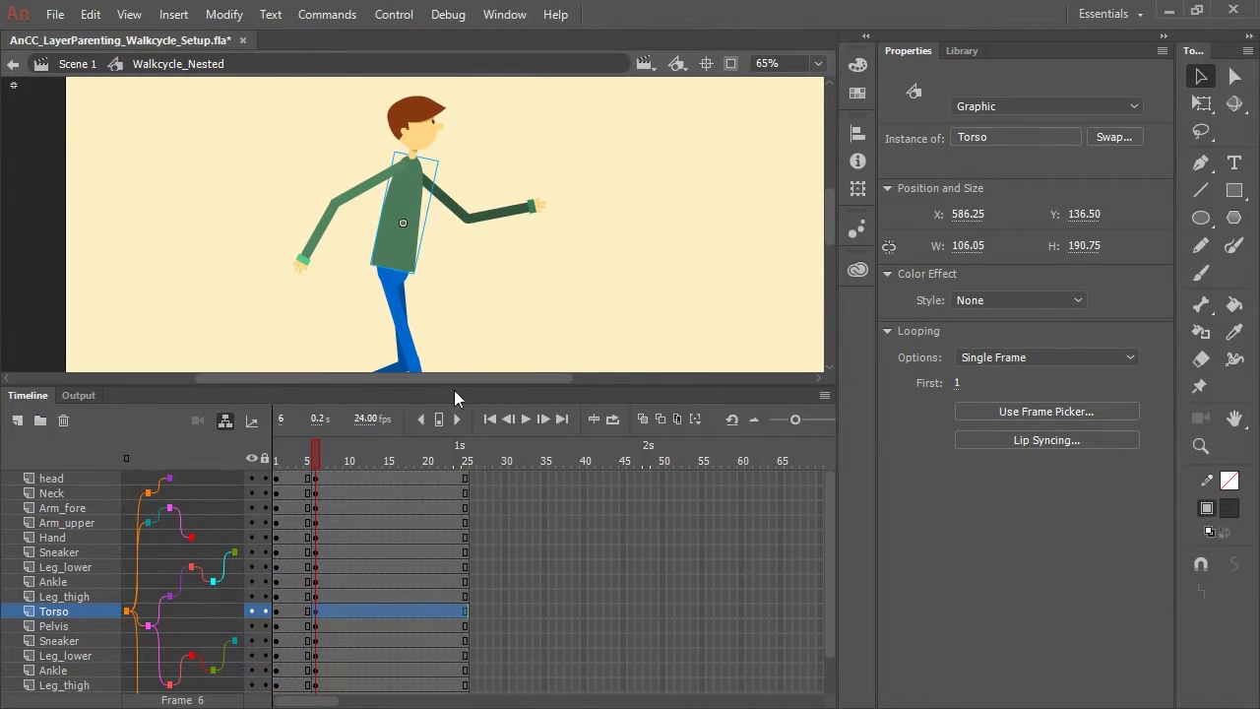
pyautogui.moveTo(456, 397); pyautogui.dragTo(456, 498)
pyautogui.moveTo(449, 207)
pyautogui.mouseDown()
pyautogui.moveTo(562, 168)
pyautogui.moveTo(551, 216)
pyautogui.mouseUp()
pyautogui.click(365, 187)
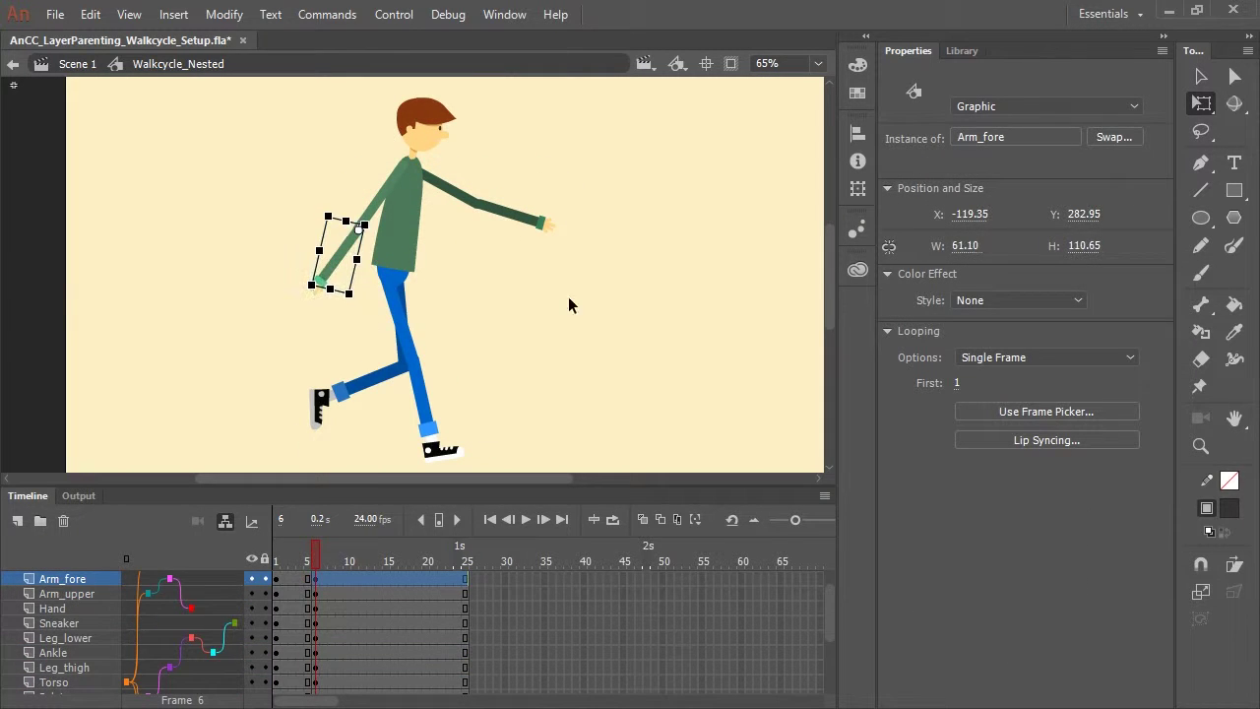
pyautogui.moveTo(456, 482)
pyautogui.mouseDown()
pyautogui.moveTo(456, 276)
pyautogui.moveTo(456, 495)
pyautogui.mouseUp()
# Step: At frame 11, swing the back thigh forward, the back arm backward, and repose the front leg
pyautogui.click(352, 633)
pyautogui.click(389, 315)
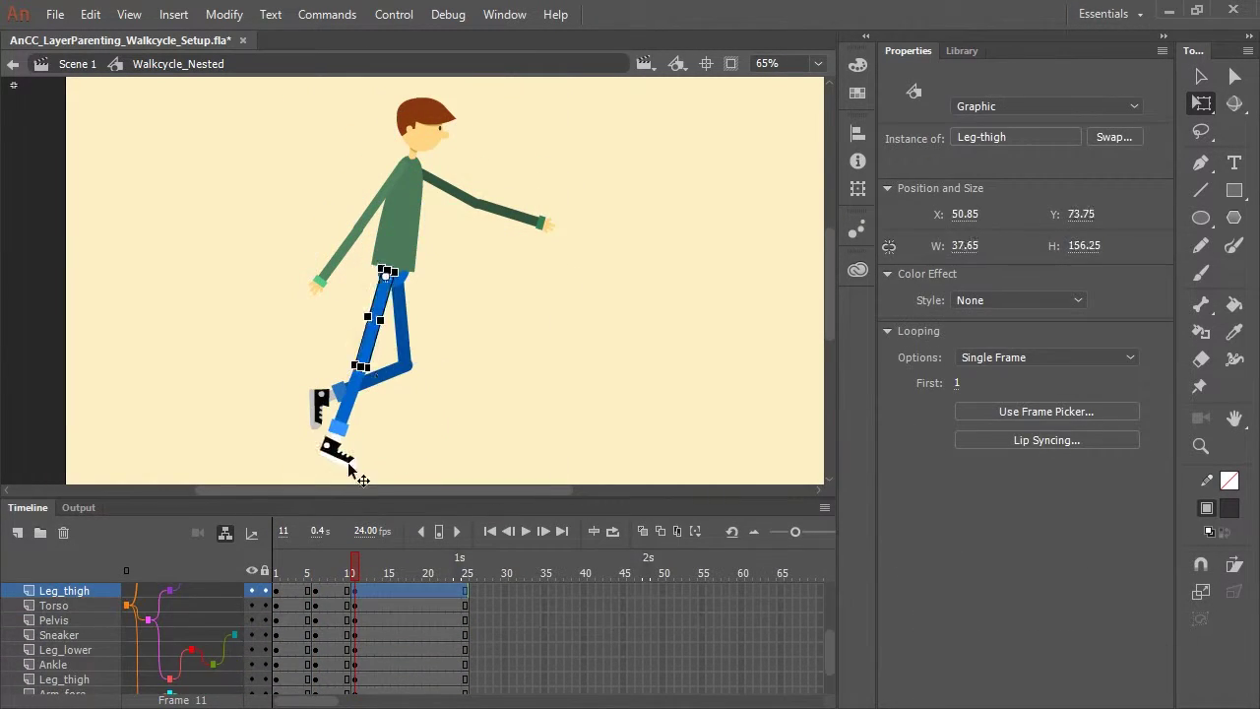
pyautogui.moveTo(412, 367); pyautogui.dragTo(467, 345)
pyautogui.click(497, 207)
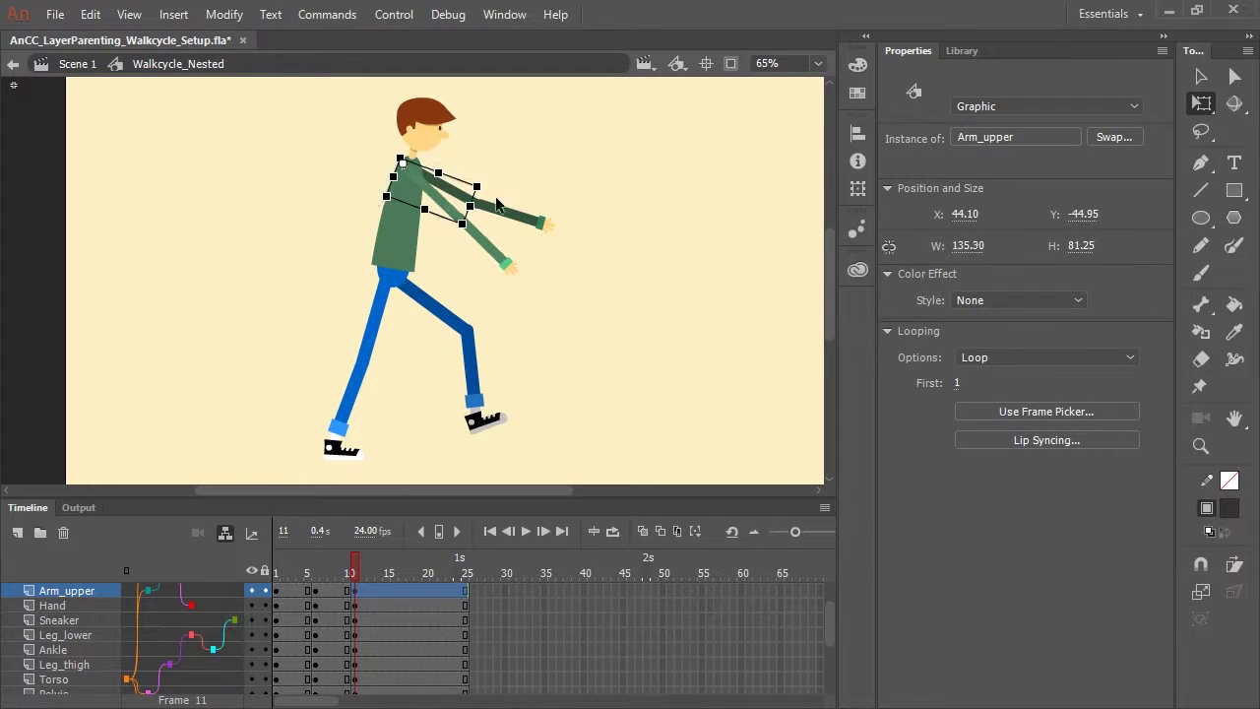
pyautogui.moveTo(497, 207); pyautogui.dragTo(357, 266)
pyautogui.click(434, 141)
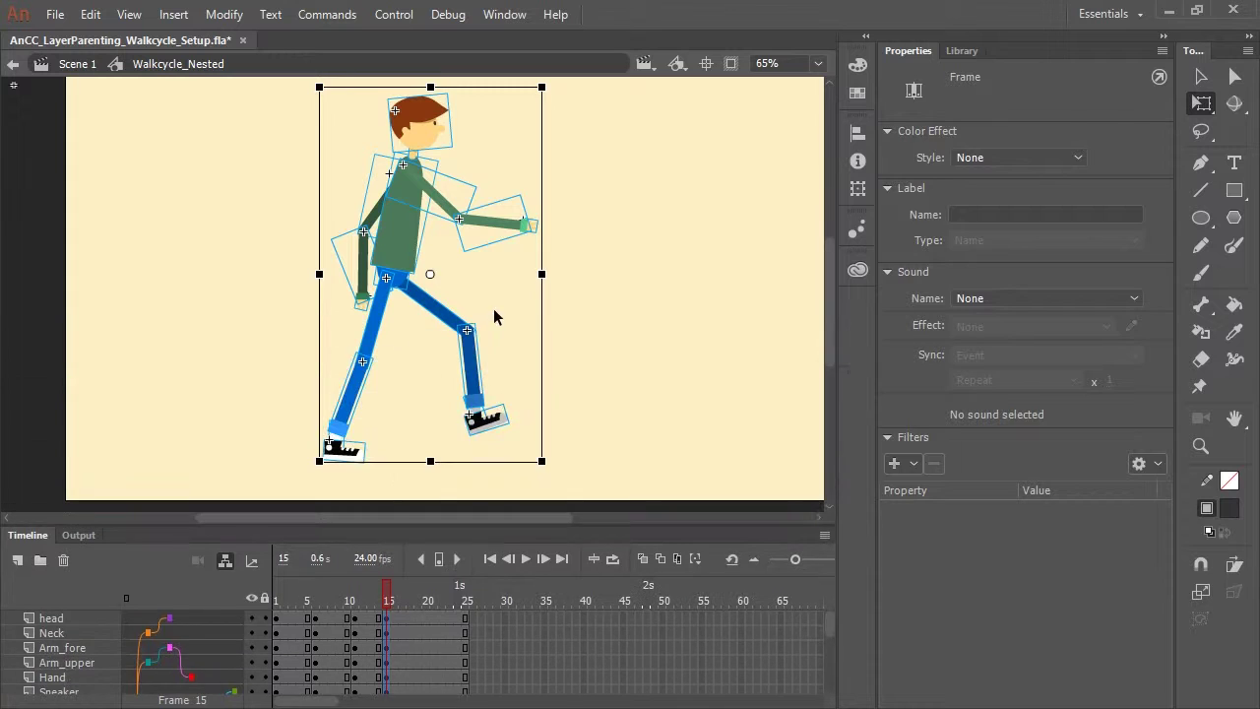
pyautogui.moveTo(473, 379); pyautogui.dragTo(463, 426)
pyautogui.click(375, 349)
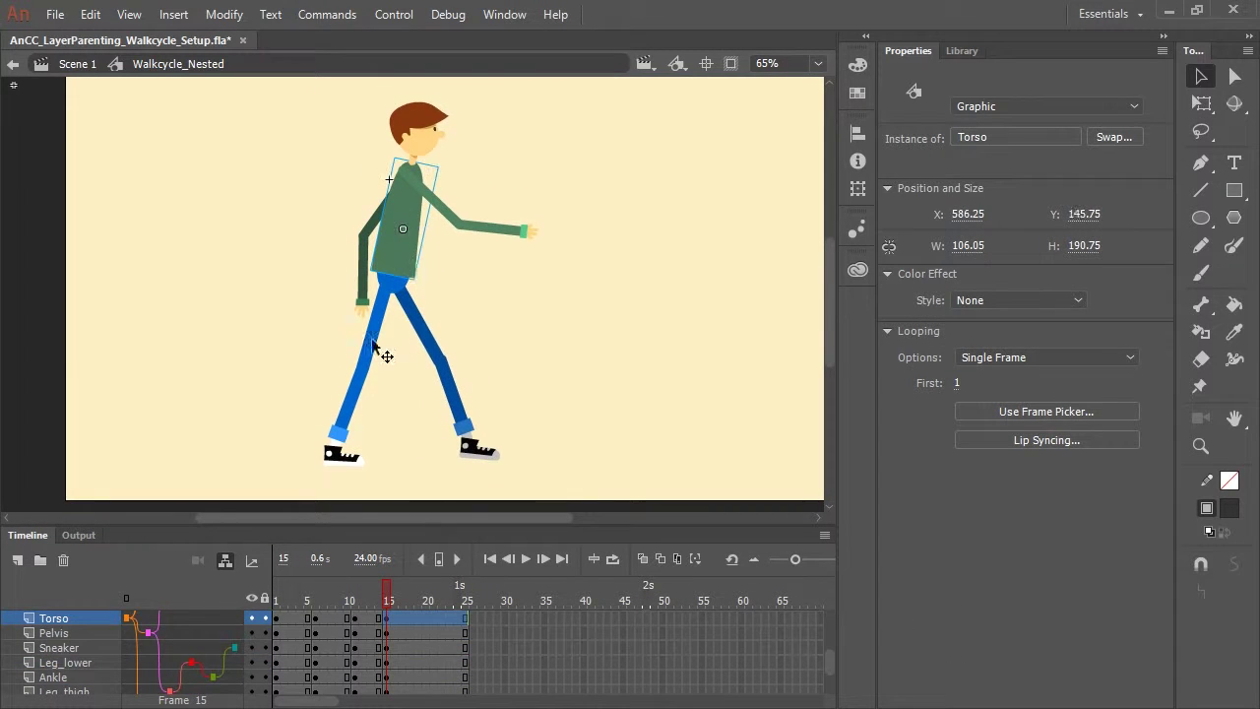
# Step: Rotate the back Leg_thigh with Free Transform so the leg kicks up behind
pyautogui.moveTo(374, 349); pyautogui.dragTo(338, 398)
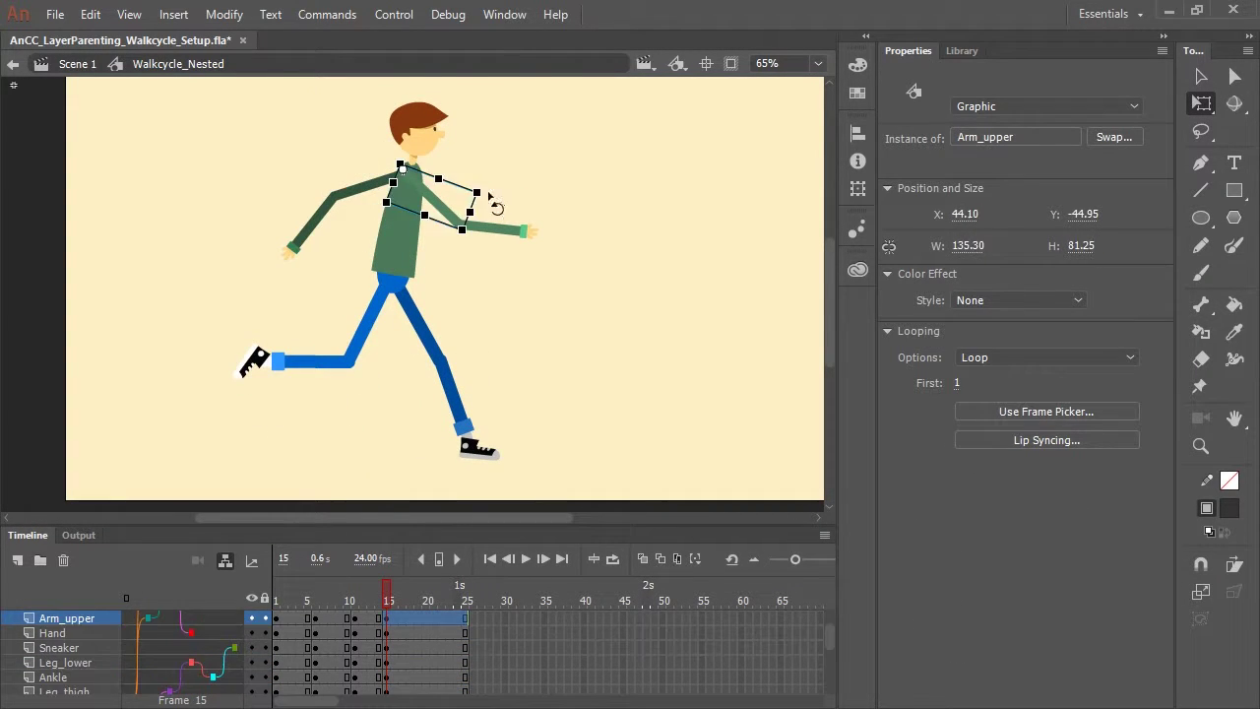